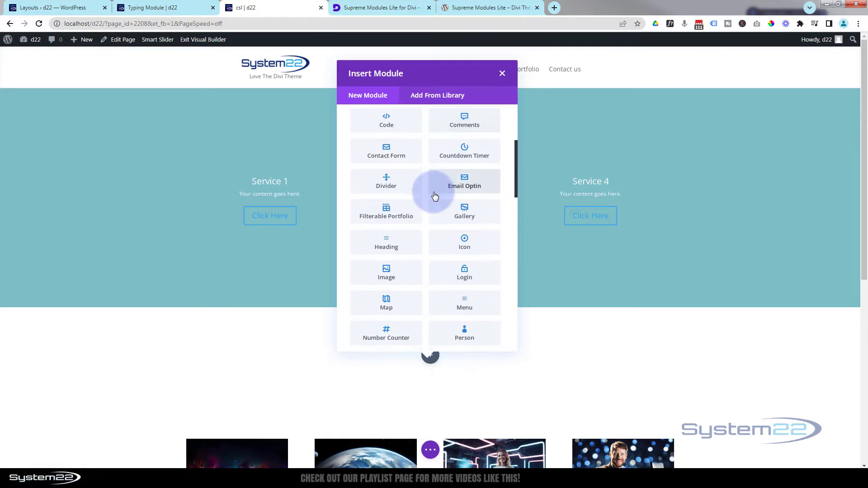
Insert a Slider module into the empty row and save it with its default settings
scroll(435, 195, "down", 1)
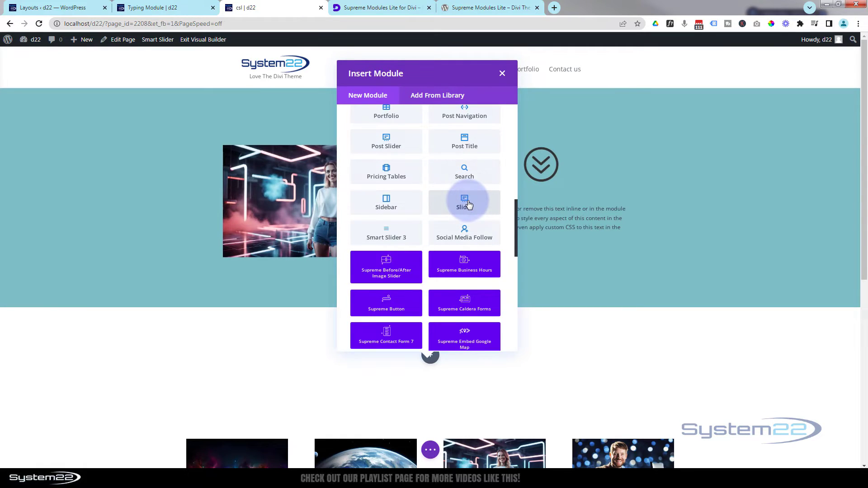
scroll(505, 209, "down", 3)
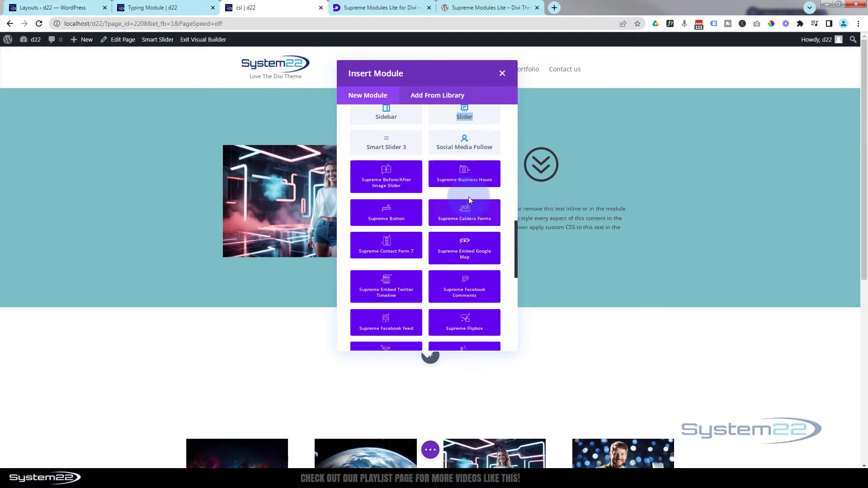
scroll(465, 199, "down", 5)
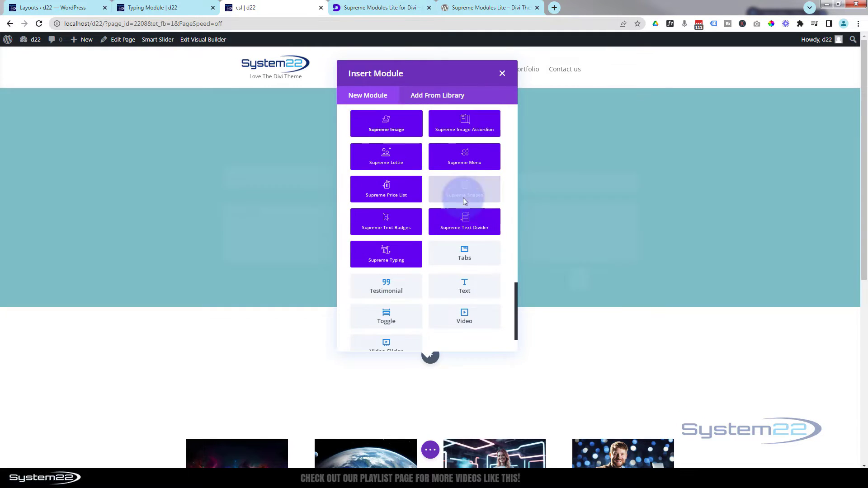
scroll(465, 200, "up", 3)
scroll(464, 201, "up", 6)
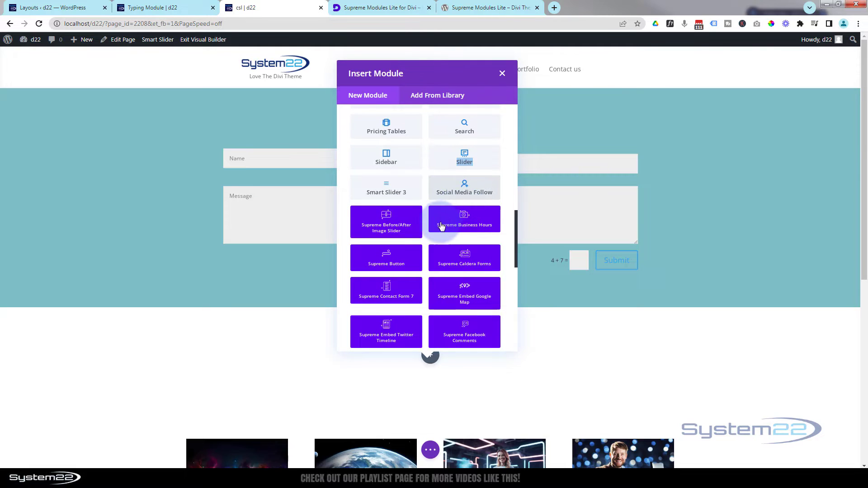
scroll(438, 229, "up", 2)
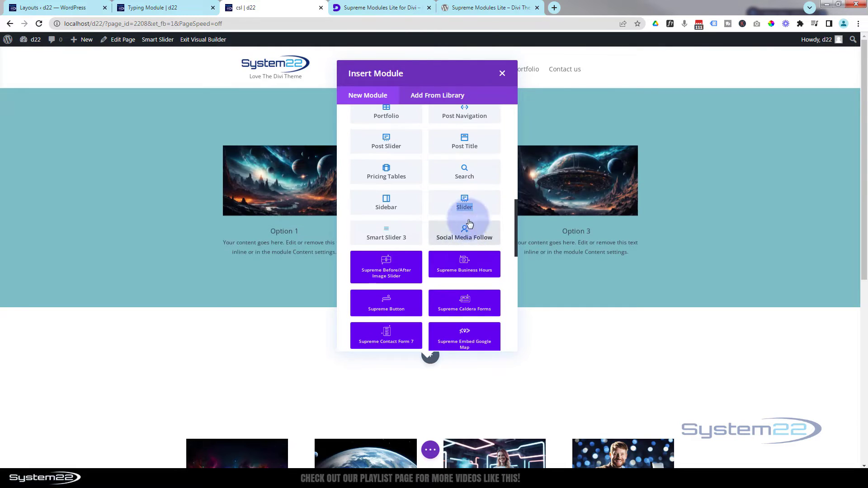
left_click(463, 202)
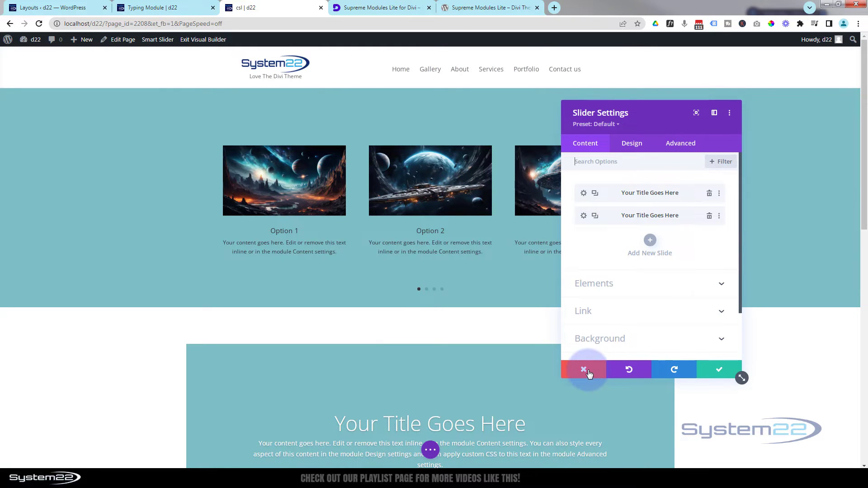
left_click(719, 374)
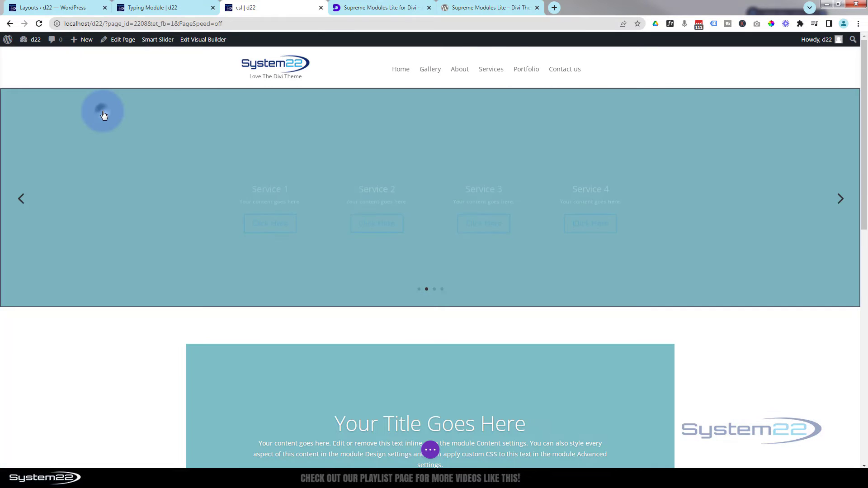
Delete the fullwidth slider section above the new slider
mouse_move(96, 106)
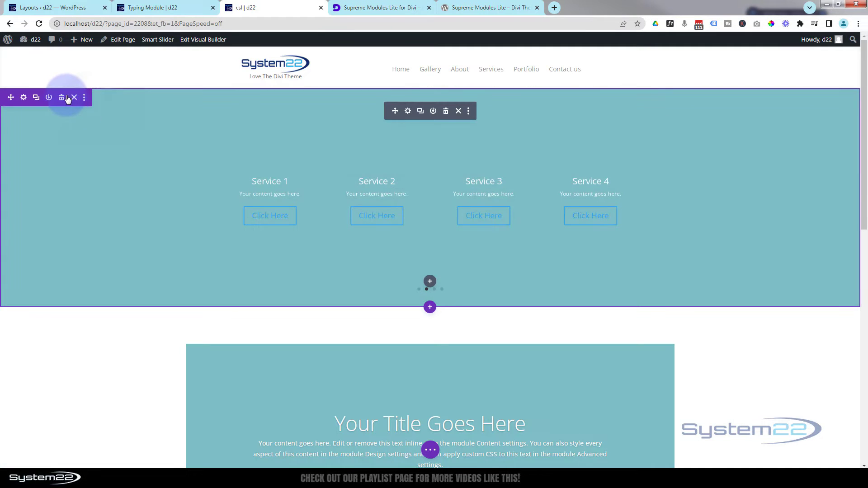
left_click(61, 97)
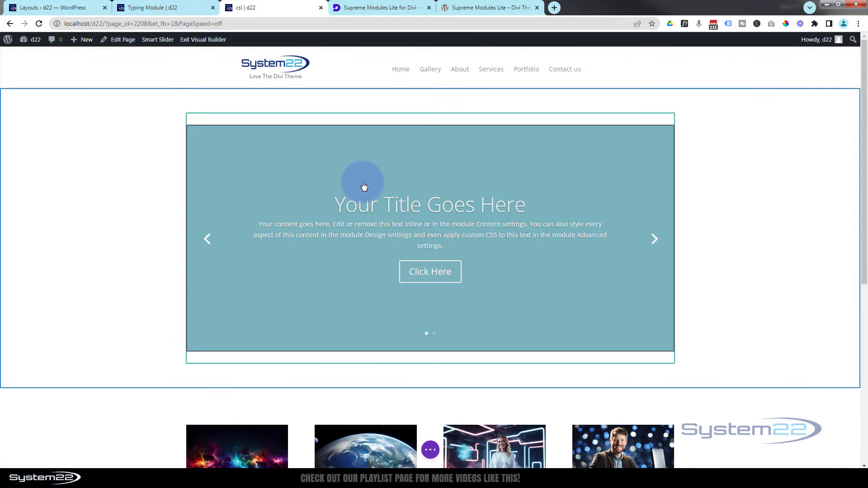
Open the new slider's settings and delete its second slide
left_click(418, 186)
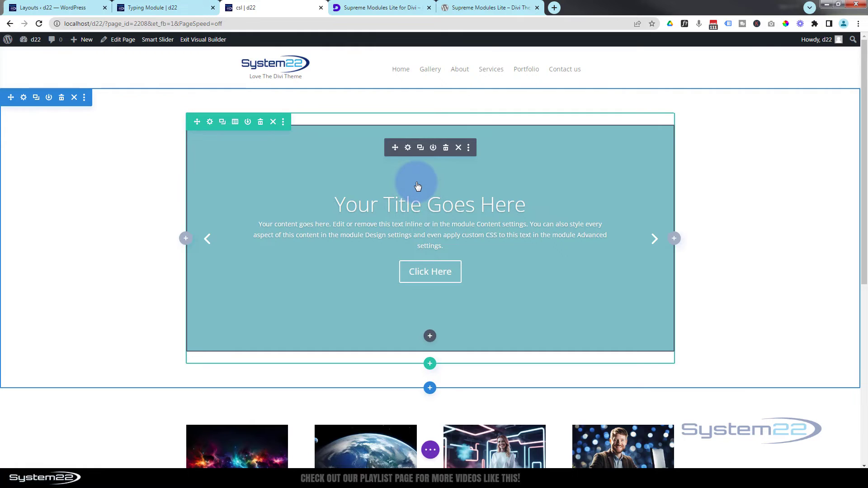
left_click(407, 150)
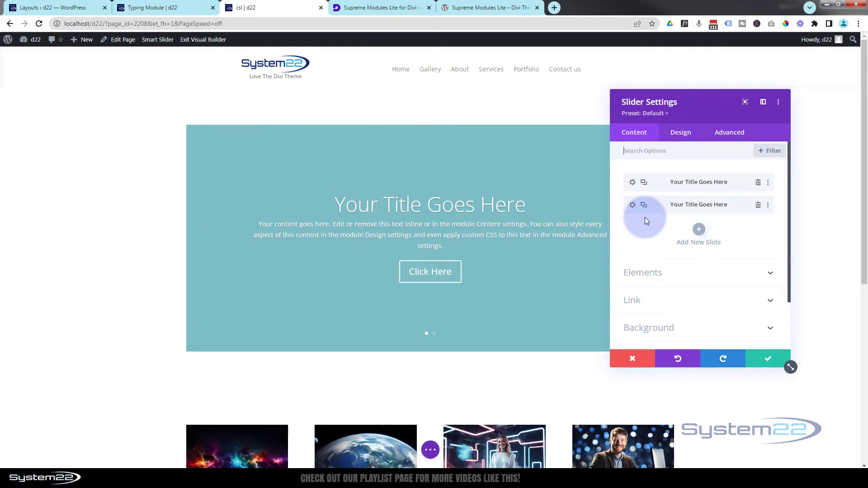
left_click(758, 206)
Clear the title, button text and body content of the remaining slide
left_click(633, 184)
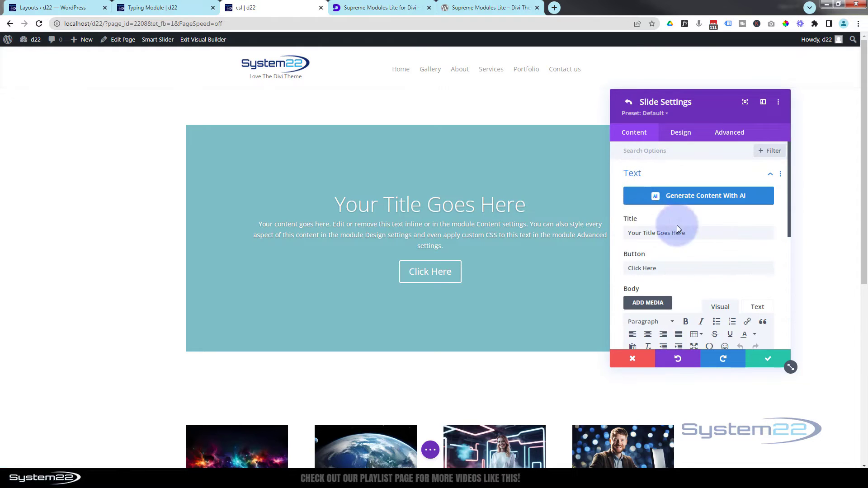
left_click_drag(698, 233, 614, 232)
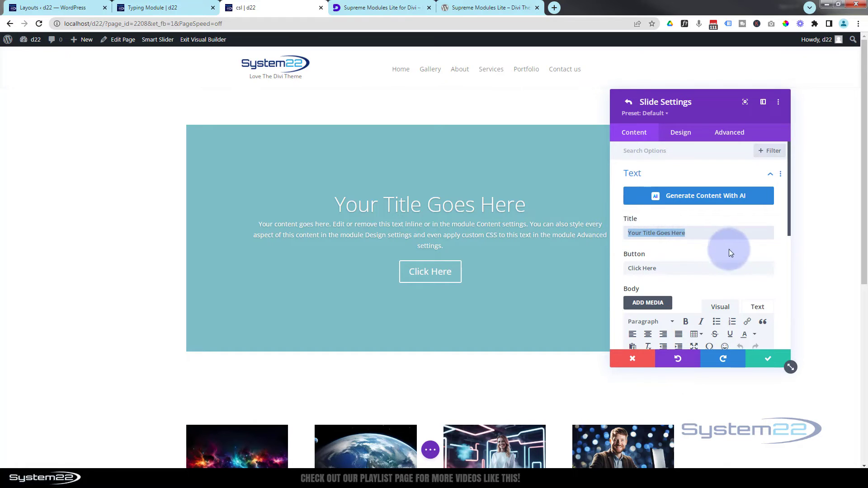
key("BackSpace")
left_click_drag(692, 268, 608, 269)
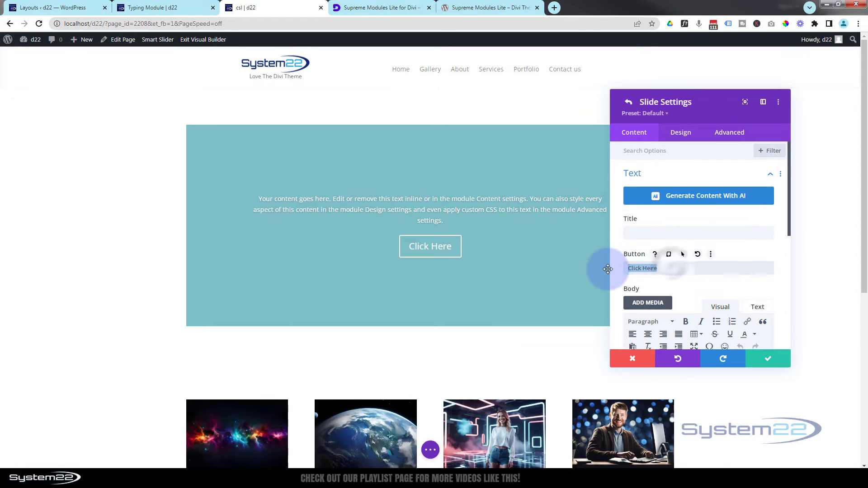
key("BackSpace")
scroll(660, 234, "down", 2)
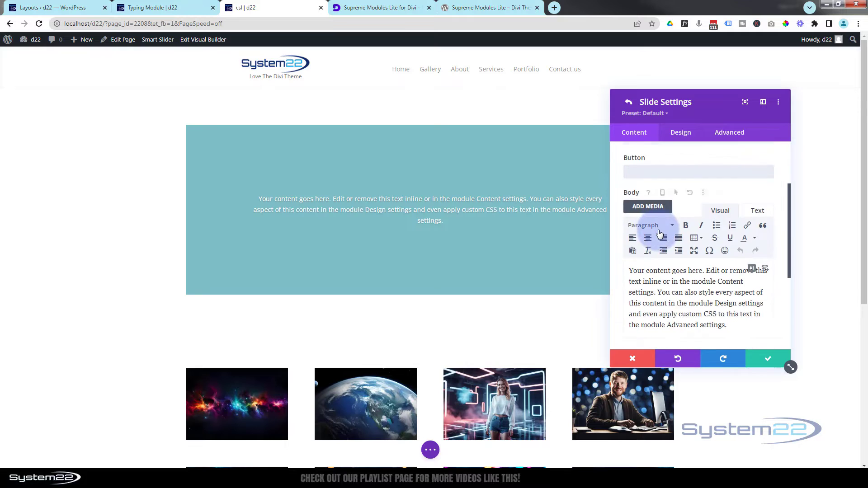
scroll(660, 235, "down", 2)
left_click_drag(732, 242, 616, 183)
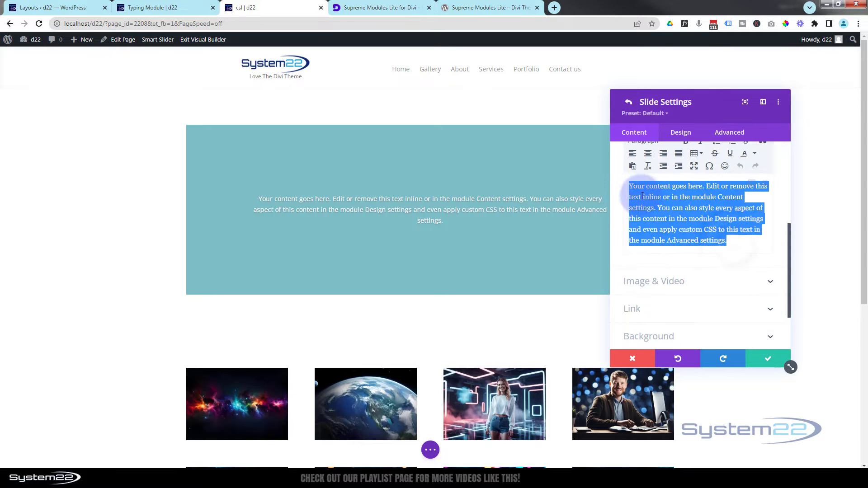
key("BackSpace")
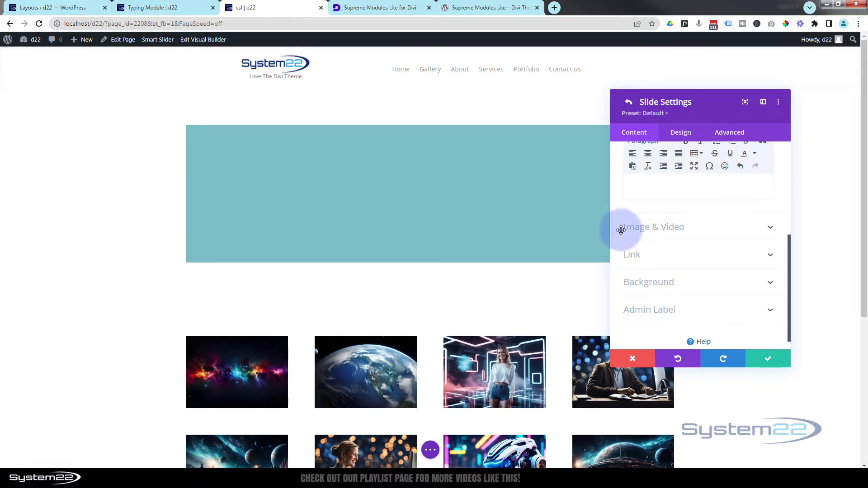
Remove the slide's background color
scroll(695, 236, "down", 1)
left_click(688, 267)
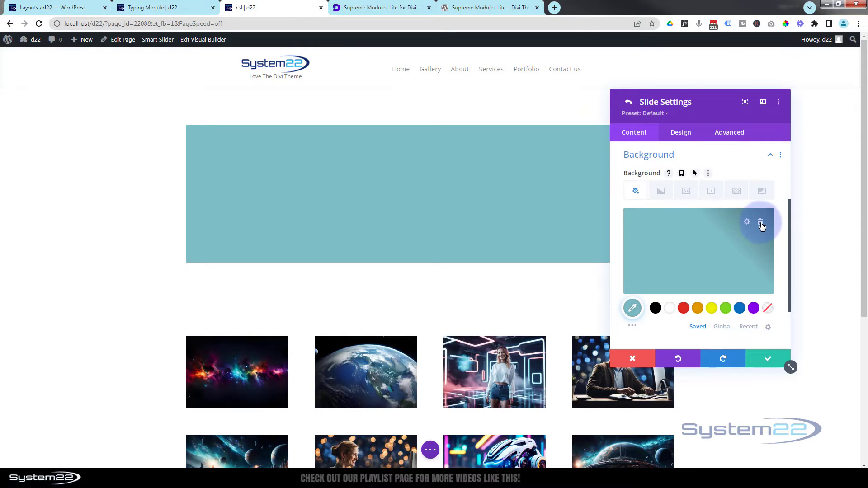
left_click(761, 224)
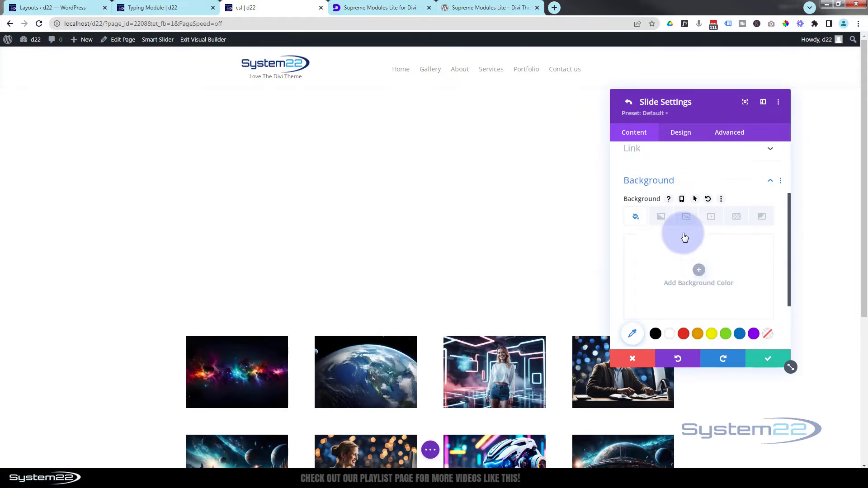
Copy the 3 blurbs layout's shortcode [divi_shortcode id="2226"] from the Divi Library into the slide's body and save the slide
scroll(682, 232, "up", 3)
left_click(673, 175)
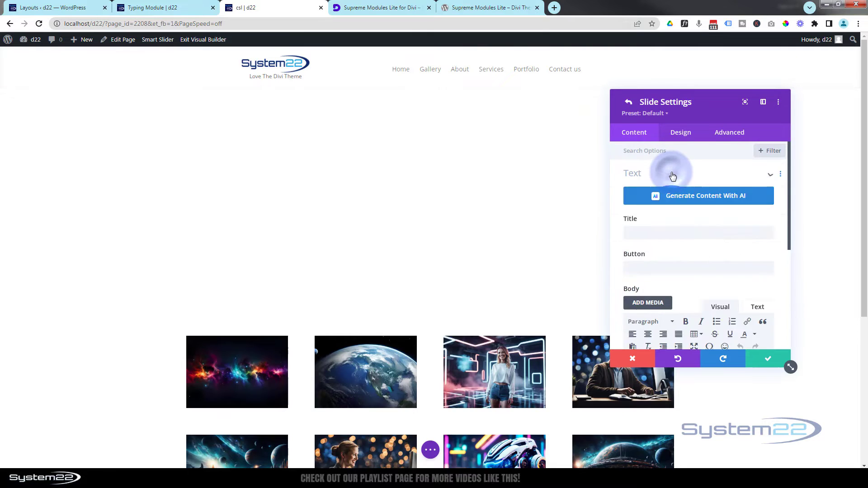
scroll(671, 175, "down", 4)
left_click(645, 271)
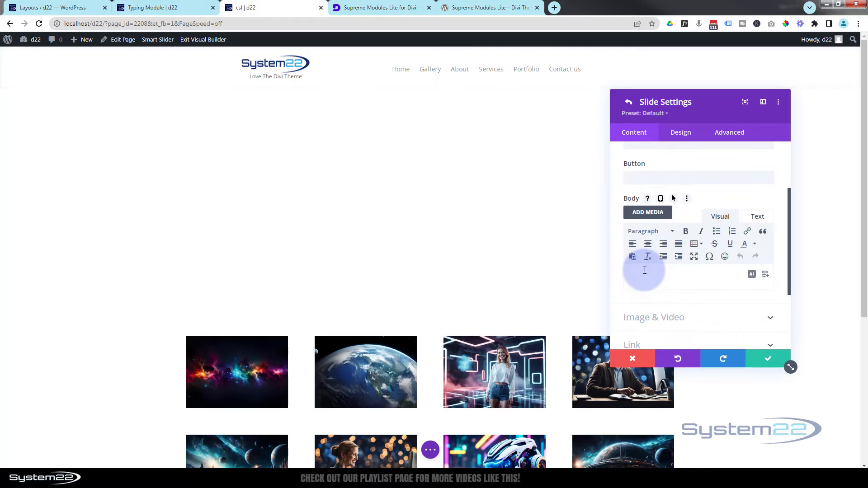
left_click(26, 8)
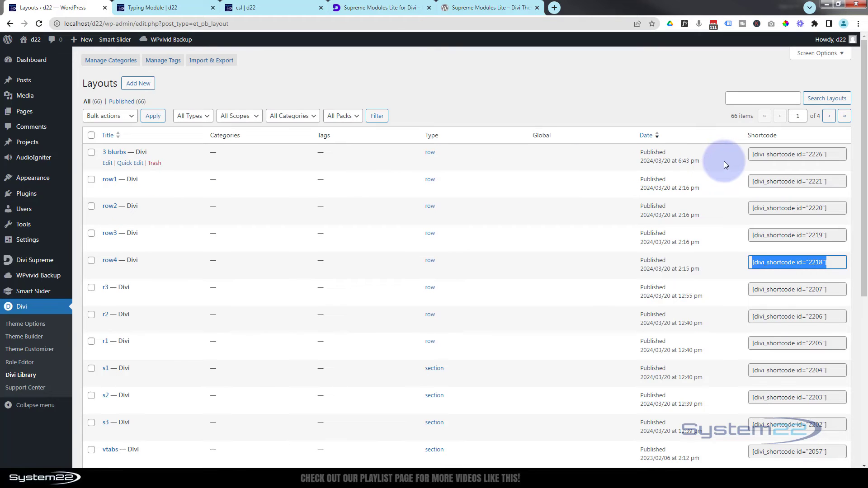
left_click(807, 154)
key("ctrl+c")
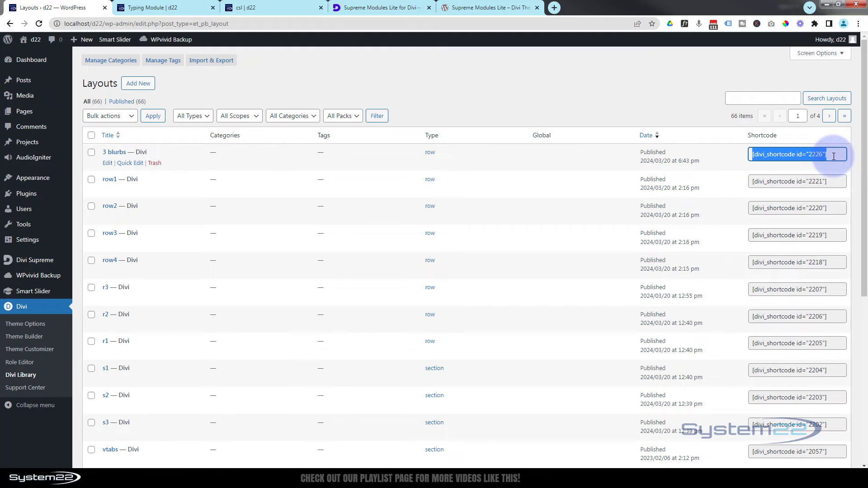
left_click(256, 10)
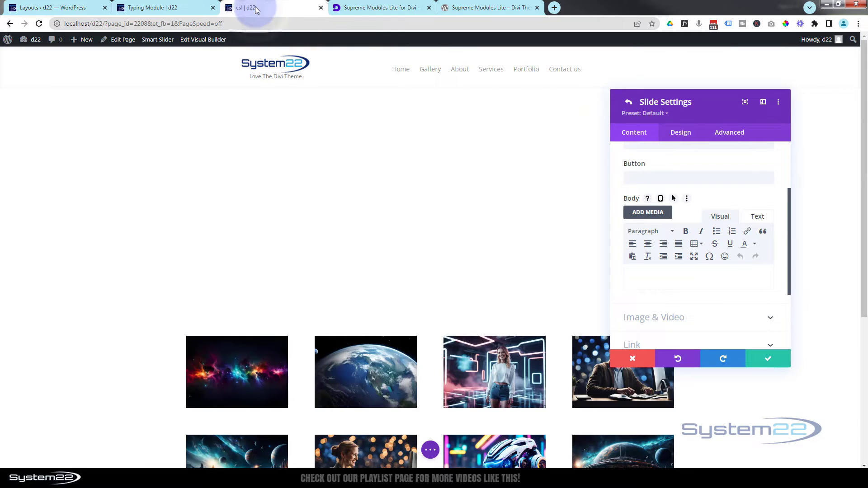
left_click(639, 282)
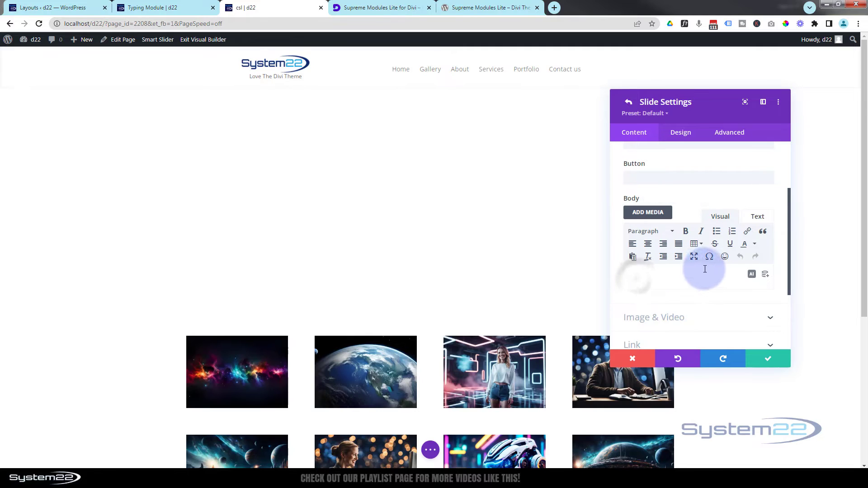
key("ctrl+v")
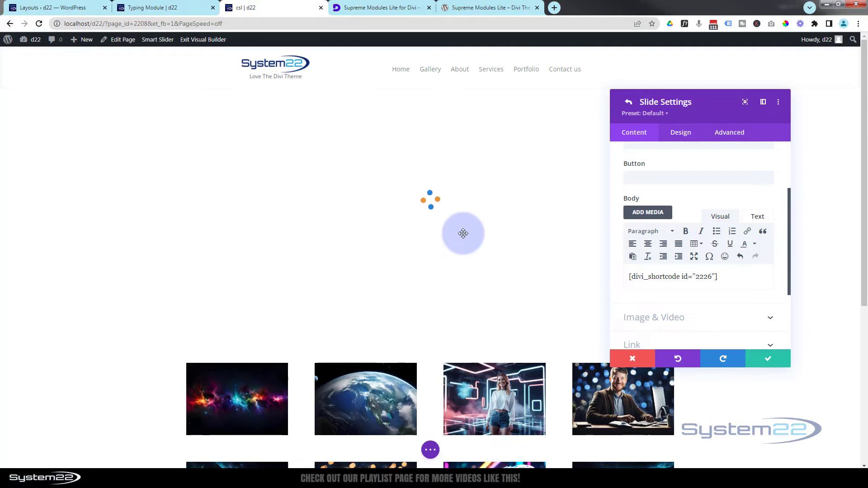
left_click(763, 358)
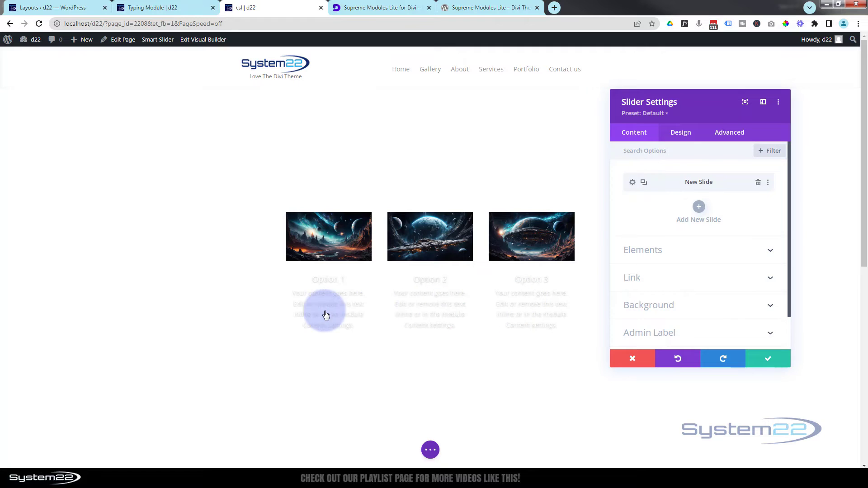
Set the slide's text color to Dark in its design settings and save the slide
left_click(631, 183)
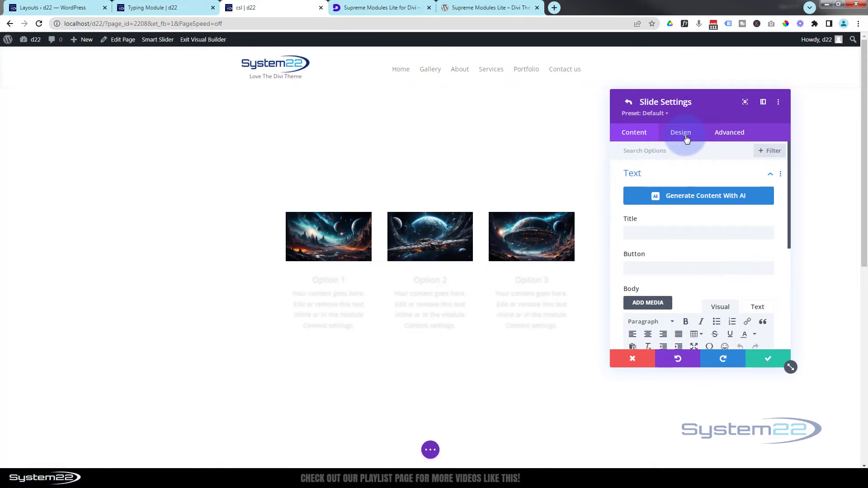
left_click(678, 253)
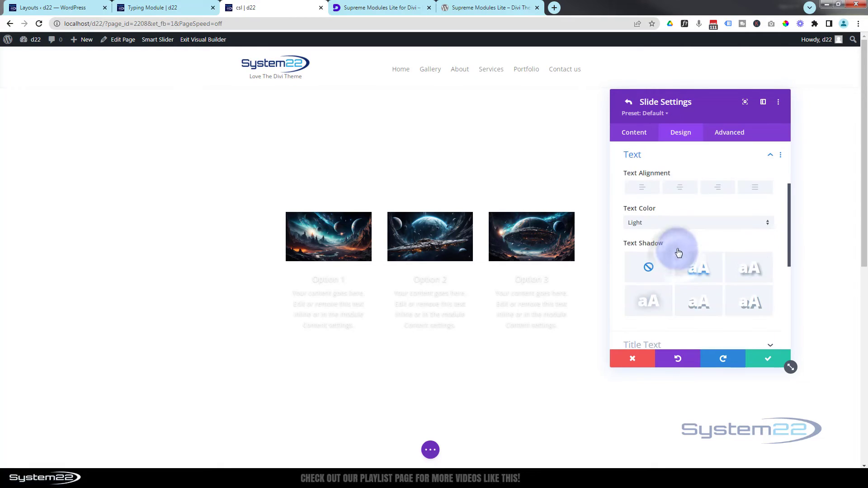
left_click(674, 223)
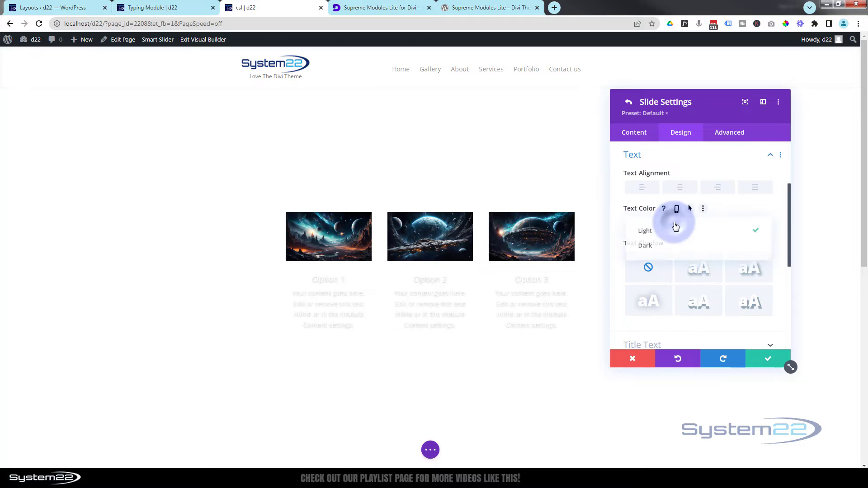
left_click(663, 248)
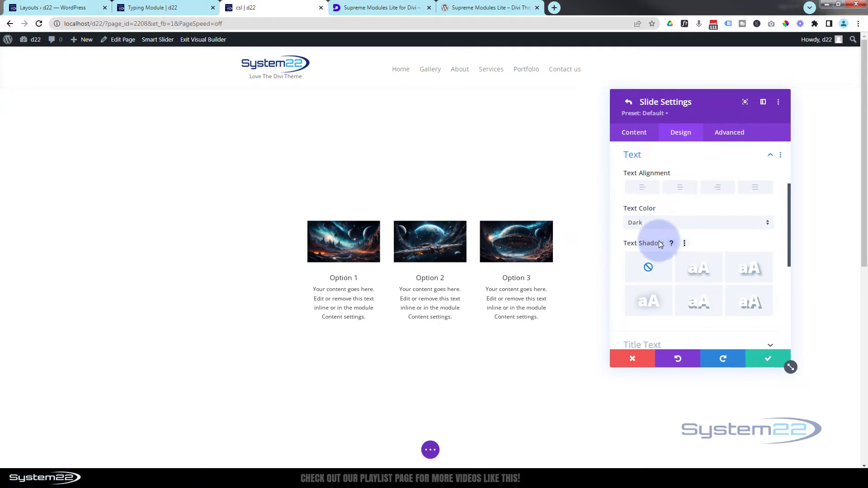
left_click(764, 360)
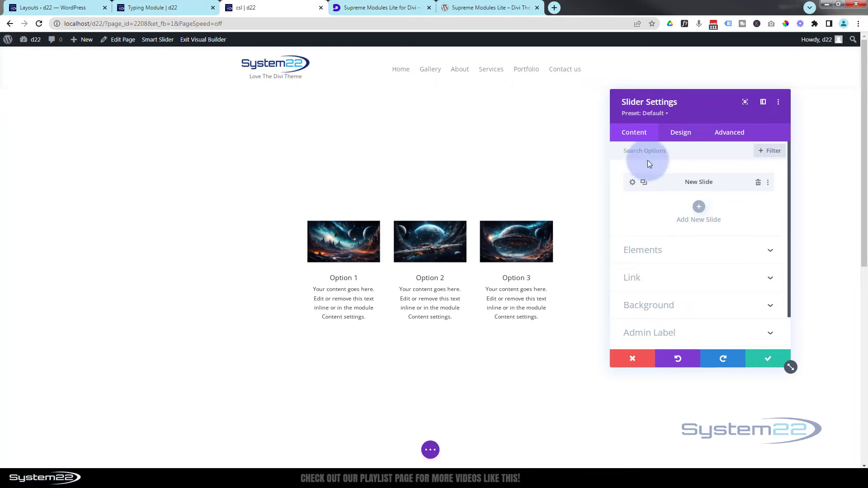
Duplicate the existing slide and copy the row2 layout's shortcode from the Divi Library
left_click(644, 182)
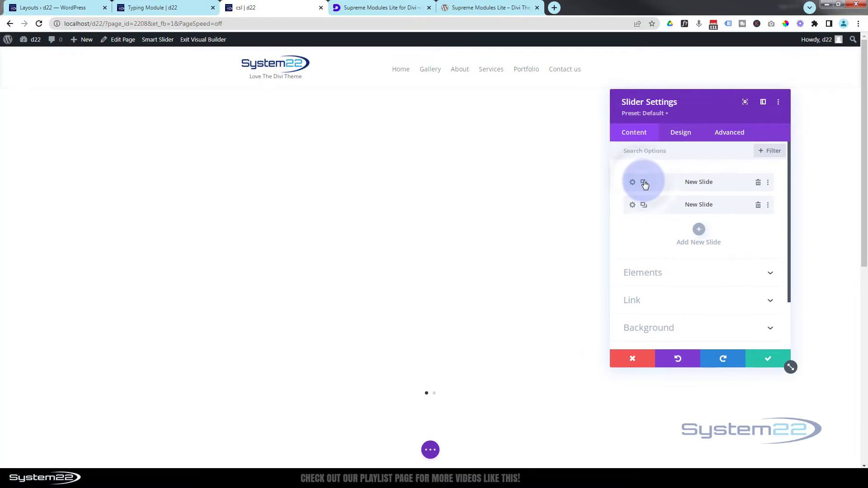
left_click(51, 9)
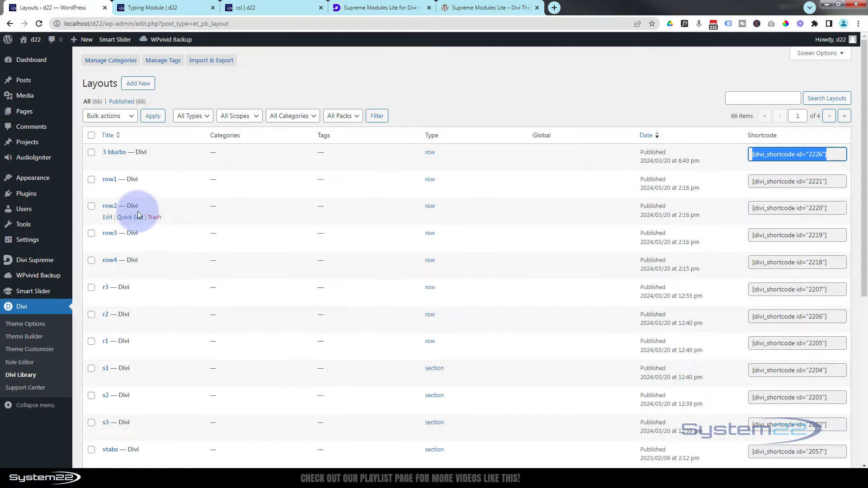
left_click(821, 207)
key("ctrl+c")
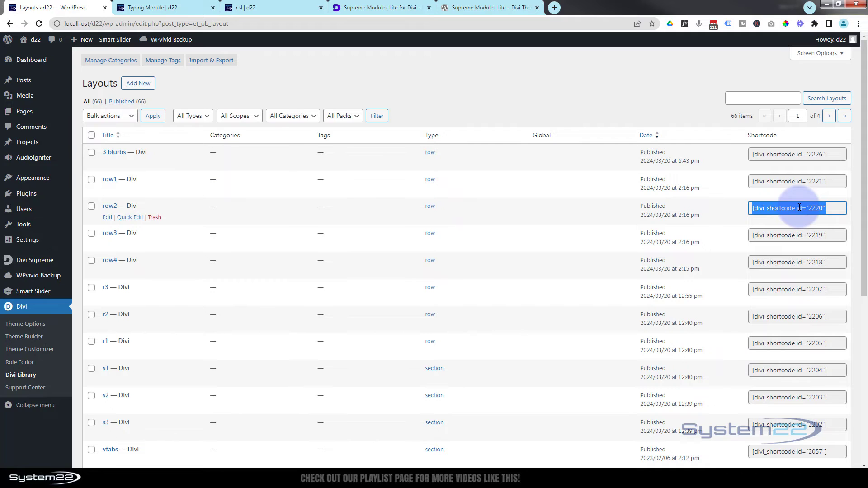
Replace the second slide's body shortcode with [divi_shortcode id="2220"] and save the slide
left_click(268, 9)
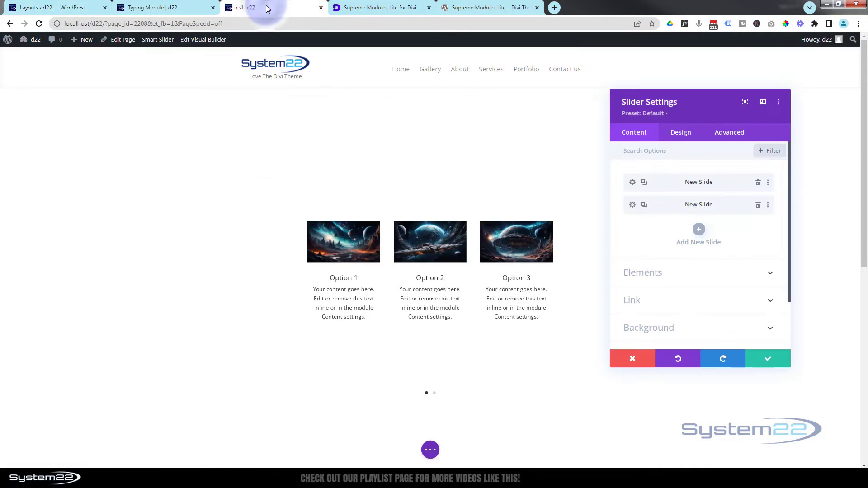
left_click(631, 206)
scroll(682, 254, "down", 3)
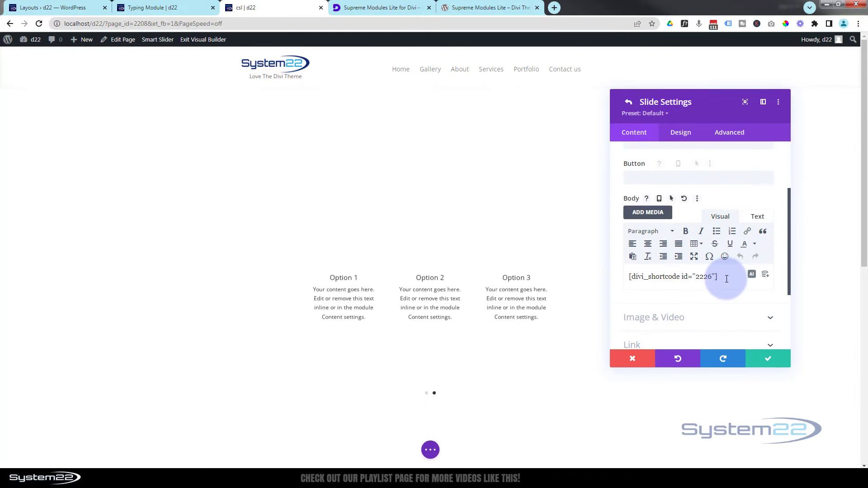
left_click_drag(726, 279, 629, 285)
key("ctrl+v")
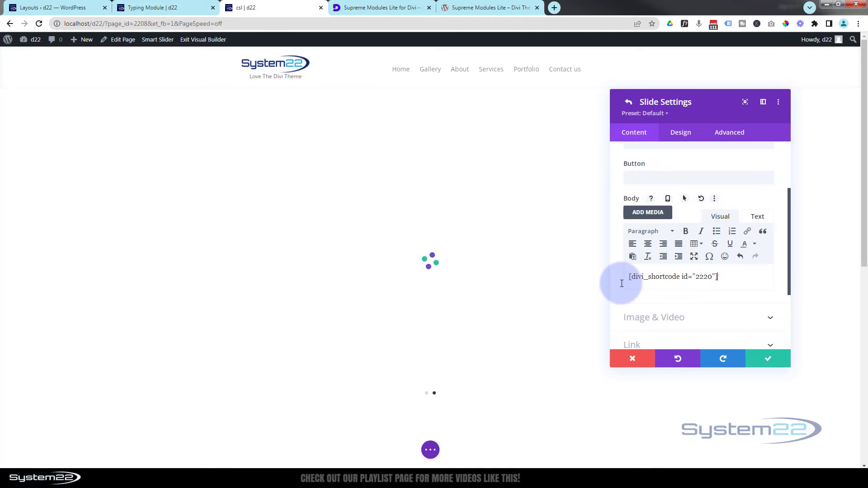
left_click(776, 359)
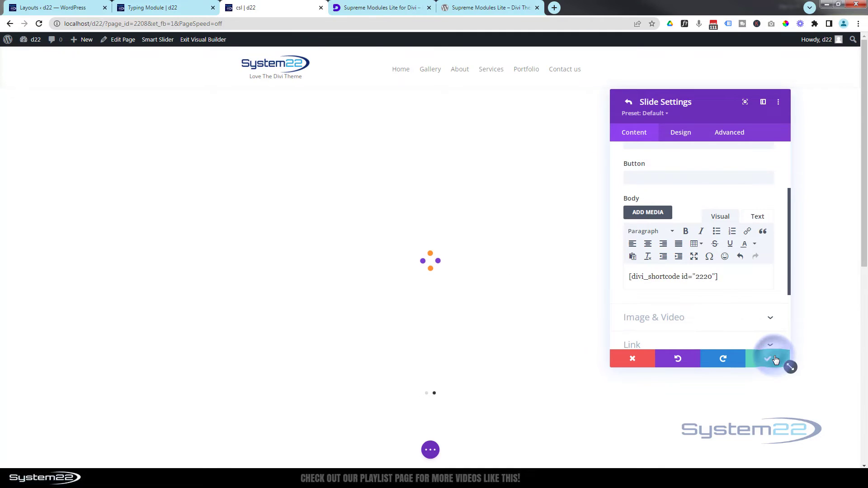
Duplicate the second slide and copy the row3 layout's shortcode from the Divi Library
left_click(645, 205)
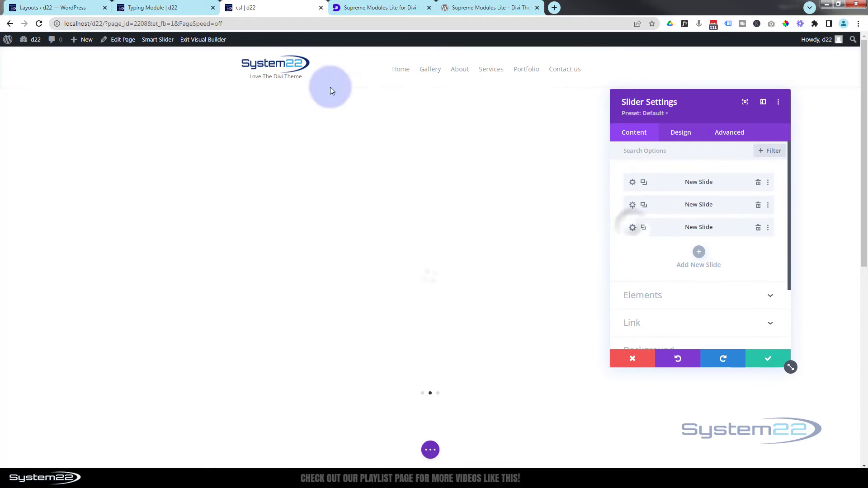
left_click(78, 7)
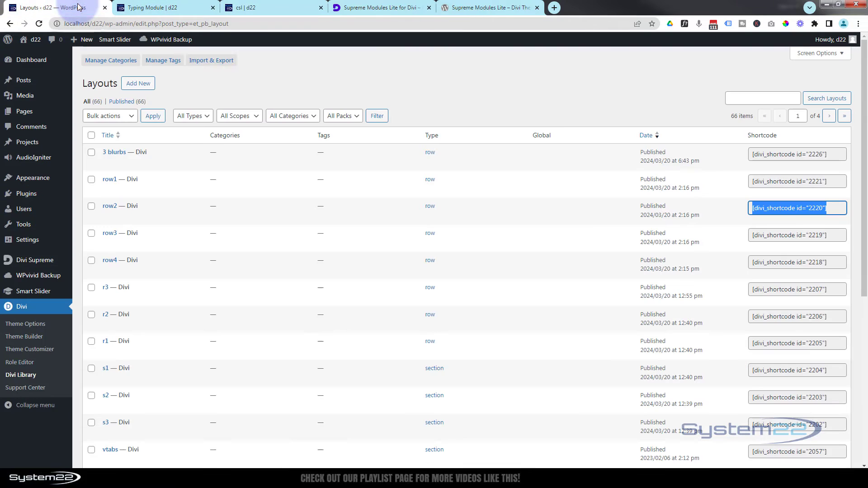
left_click(809, 236)
key("ctrl+c")
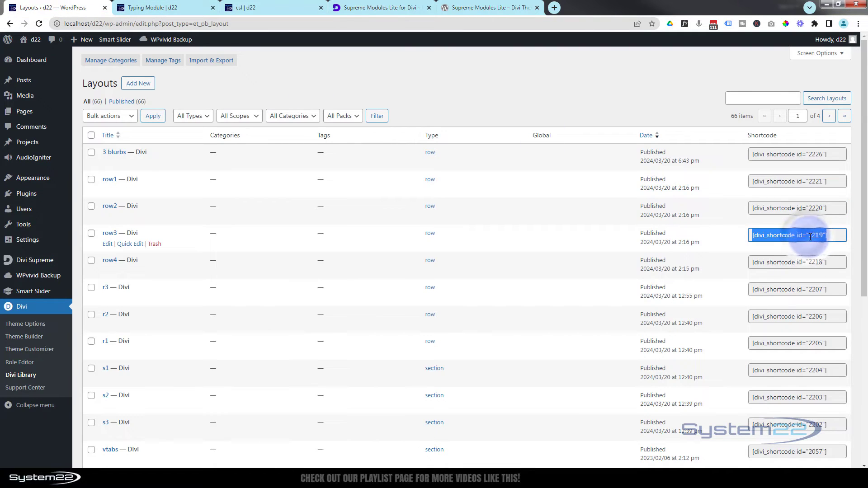
Replace the third slide's body shortcode with [divi_shortcode id="2219"] and save the slide
left_click(235, 8)
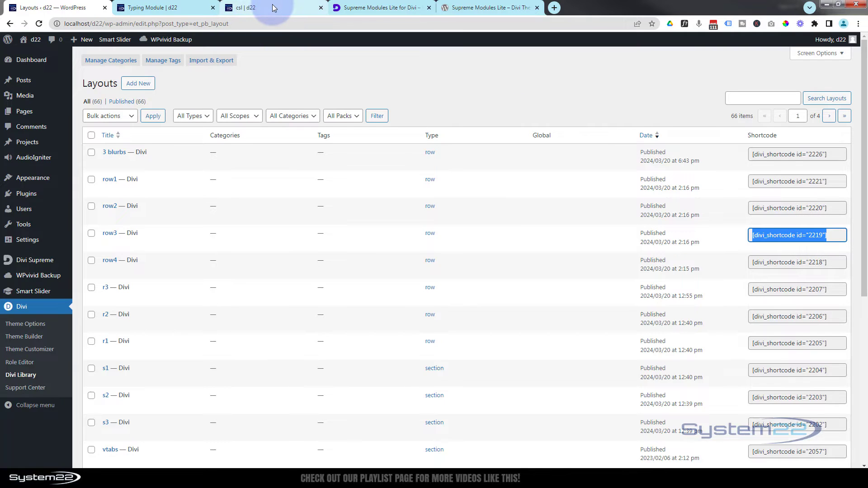
scroll(669, 313, "down", 2)
scroll(698, 245, "down", 2)
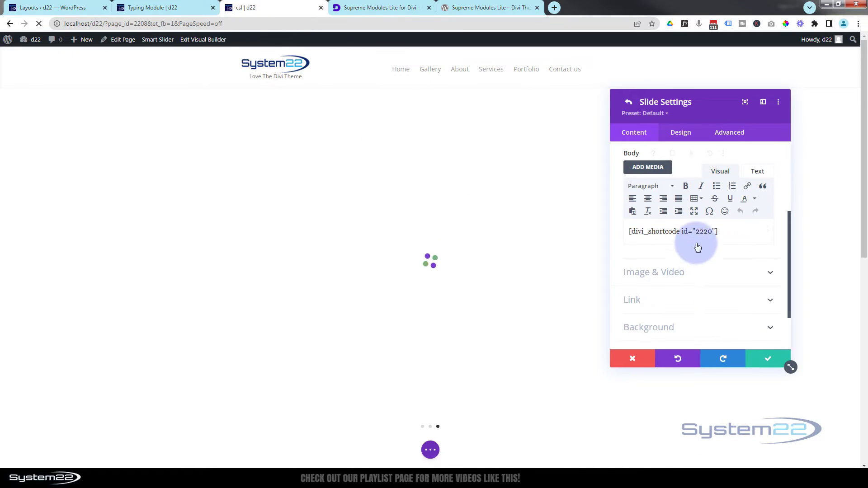
left_click_drag(723, 231, 606, 230)
key("ctrl+v")
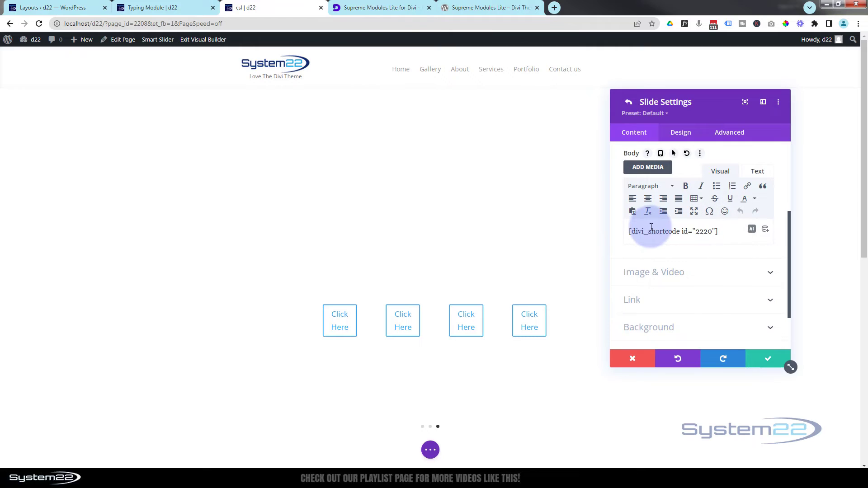
left_click(770, 360)
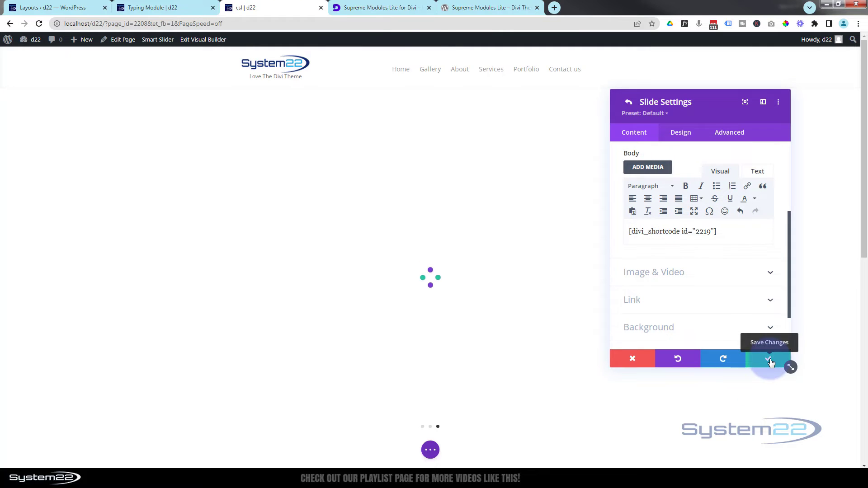
left_click(770, 361)
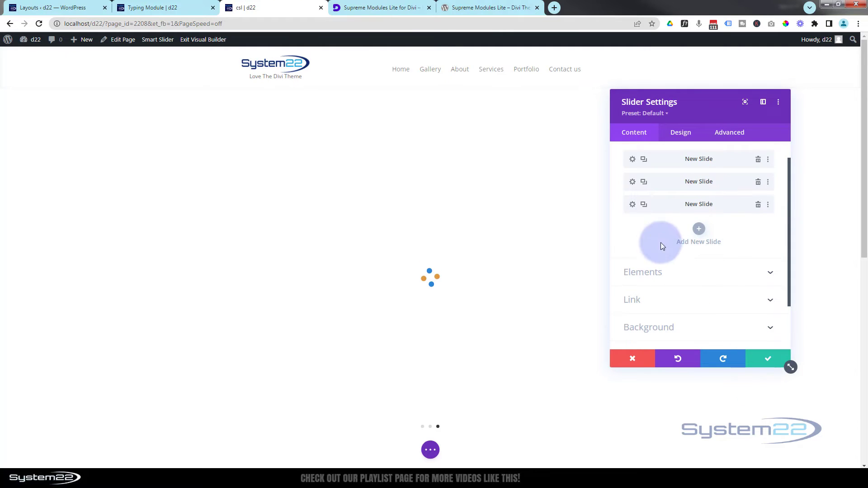
Duplicate the third slide and copy the row4 layout's shortcode from the Divi Library
left_click(644, 206)
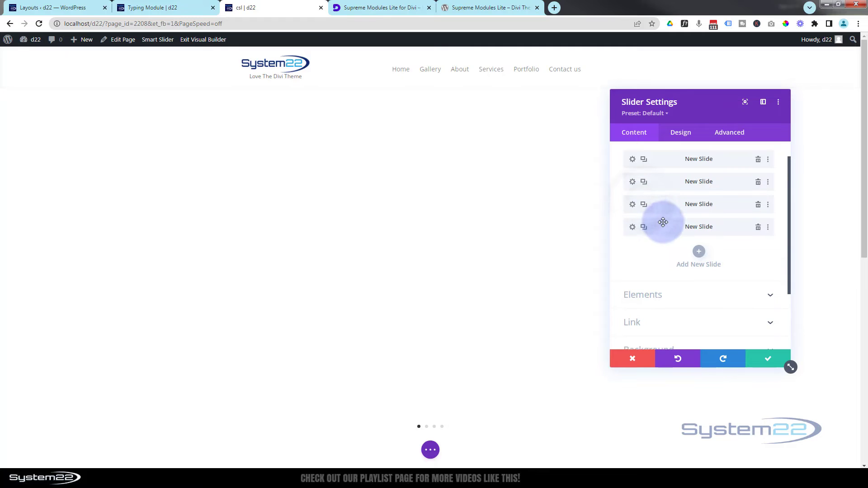
left_click(62, 7)
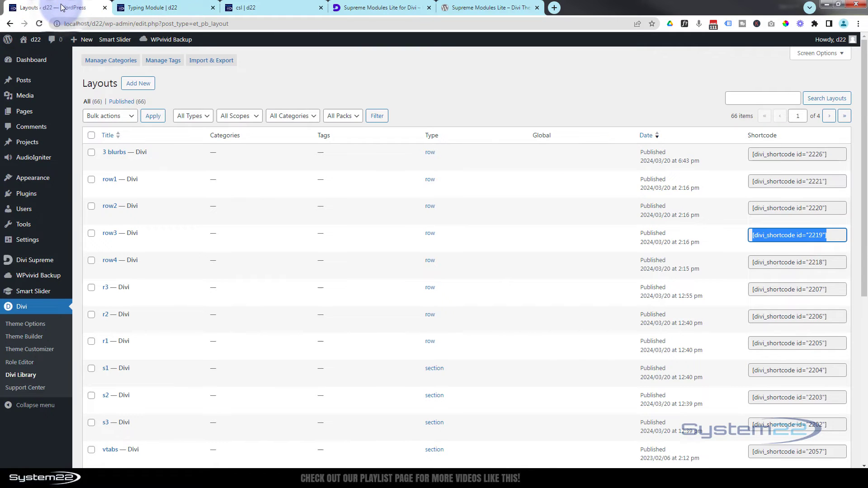
left_click(795, 262)
key("ctrl+c")
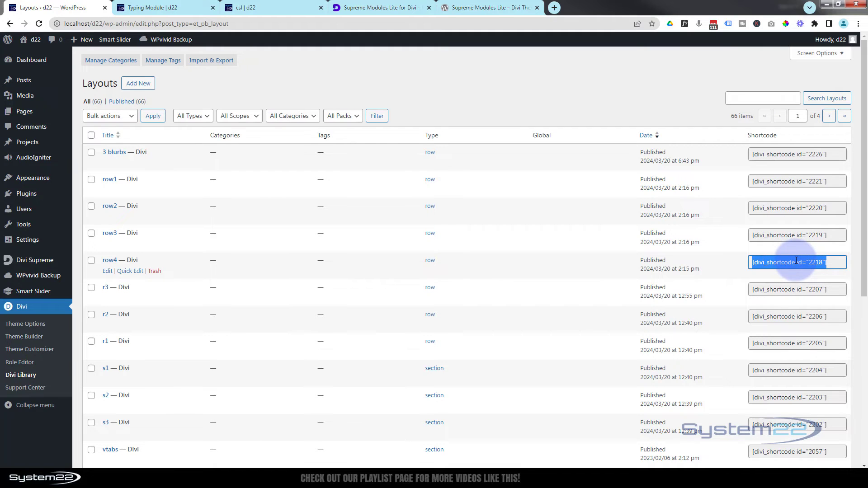
Replace the fourth slide's body shortcode with [divi_shortcode id="2218"] and save the slide
left_click(296, 7)
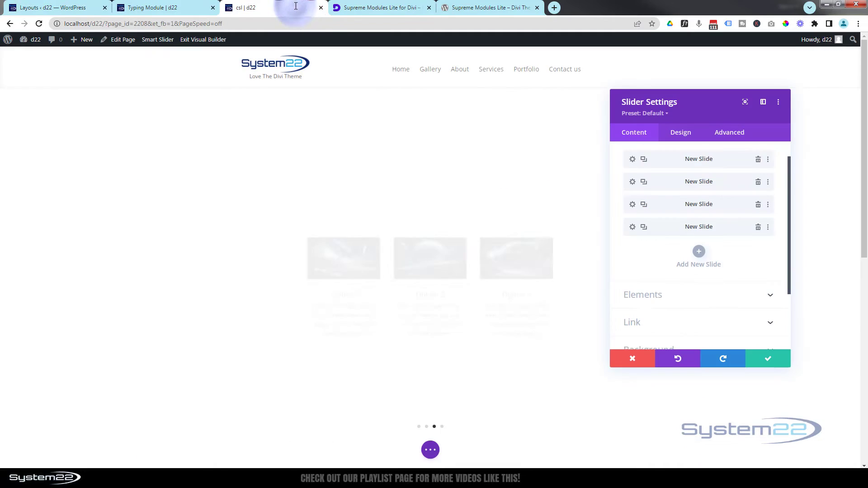
left_click(632, 227)
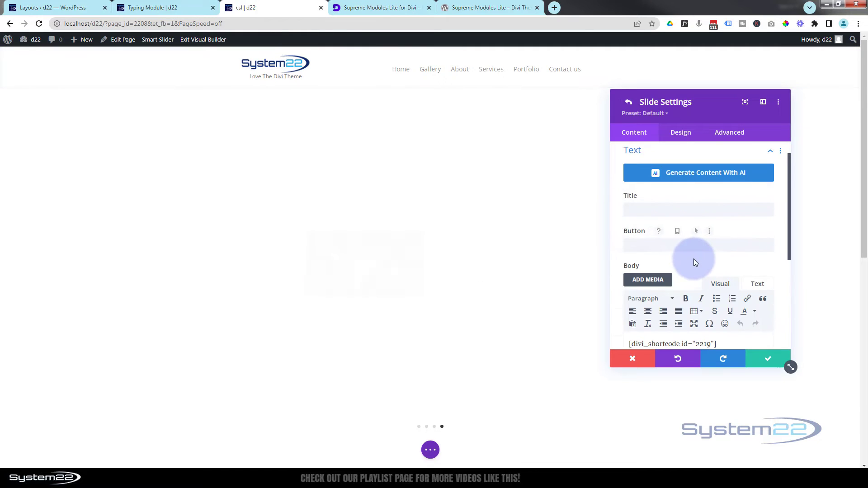
scroll(734, 261, "down", 3)
left_click(716, 253)
left_click_drag(715, 253, 591, 252)
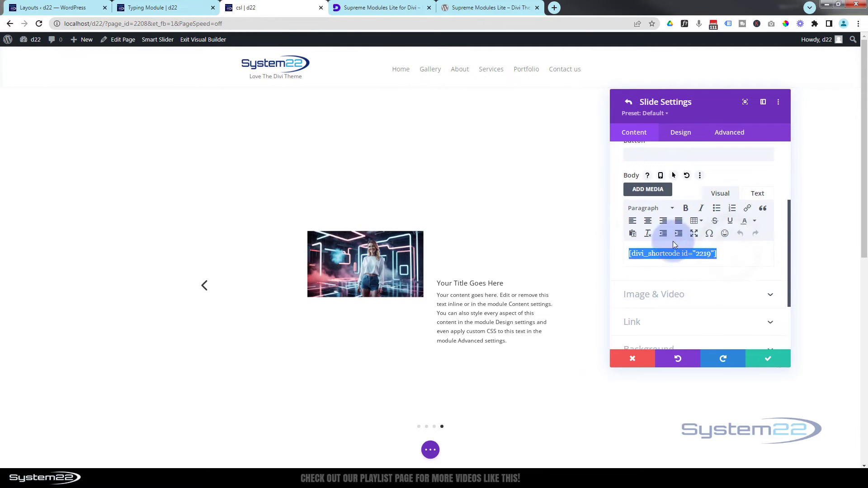
key("ctrl+v")
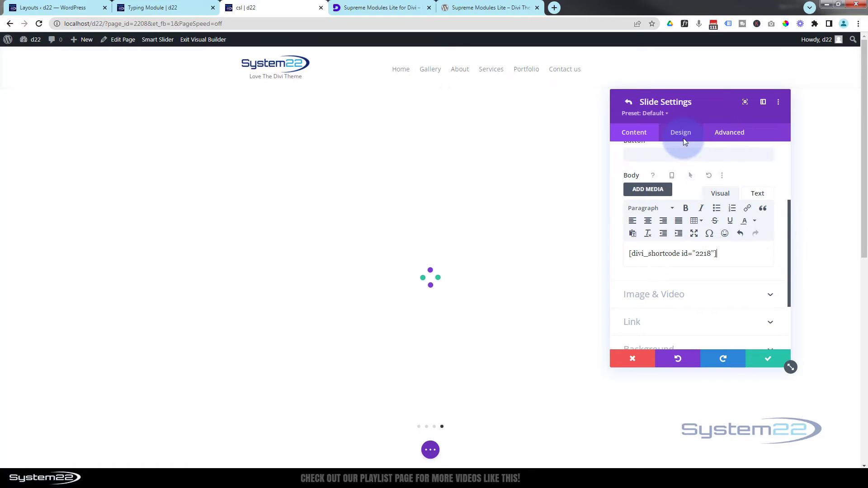
left_click(768, 360)
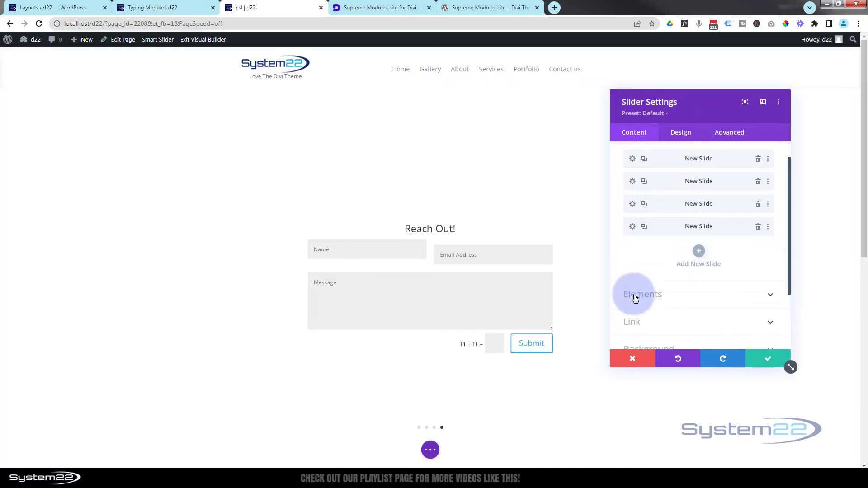
Examine the slider's animation options and the fourth slide's design options, and return to the slider settings
left_click(682, 135)
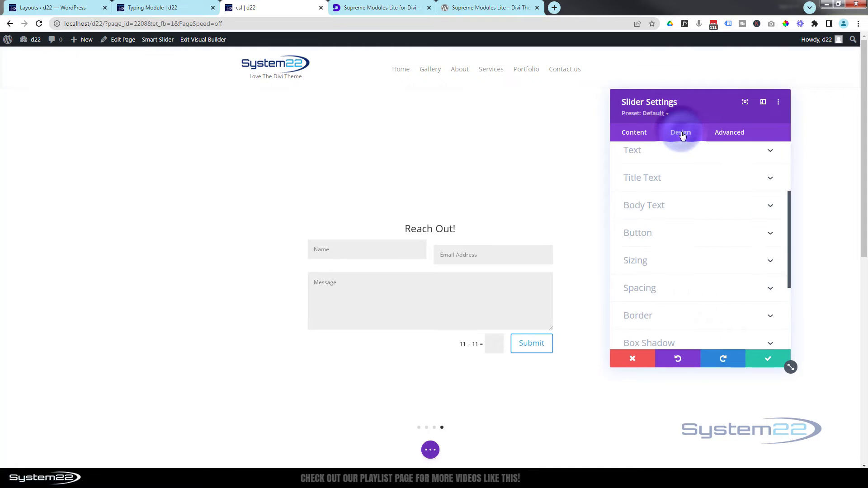
scroll(683, 246, "down", 5)
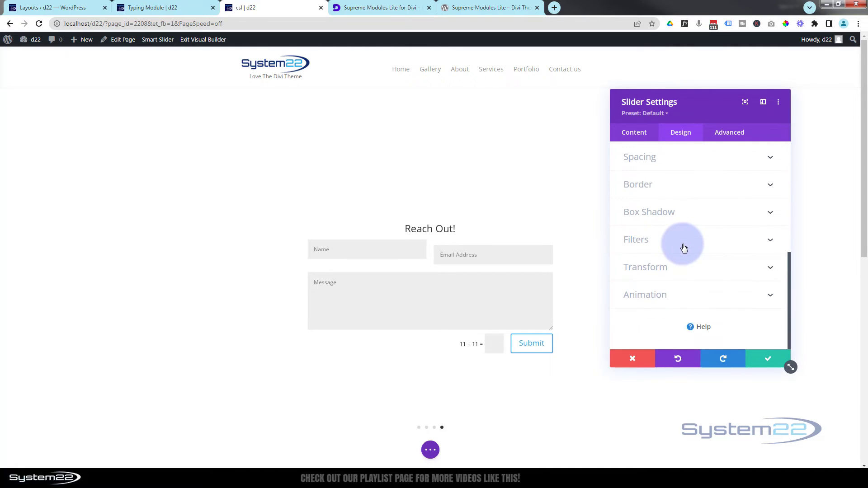
left_click(669, 293)
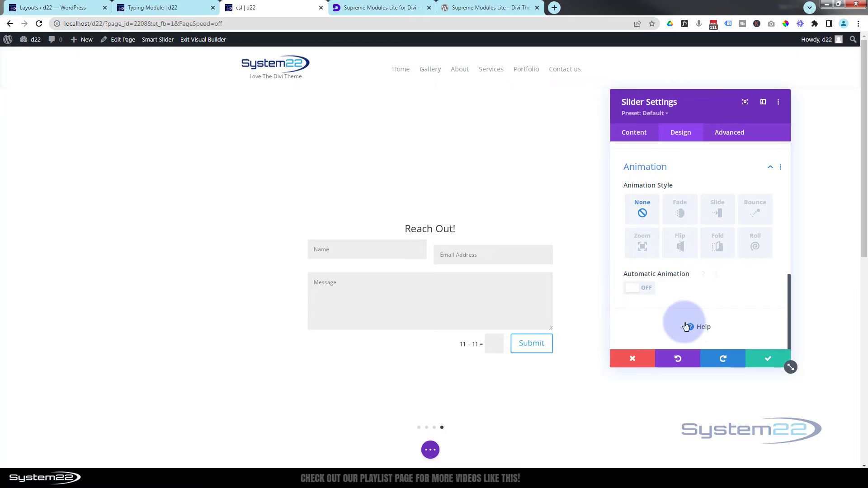
left_click(642, 135)
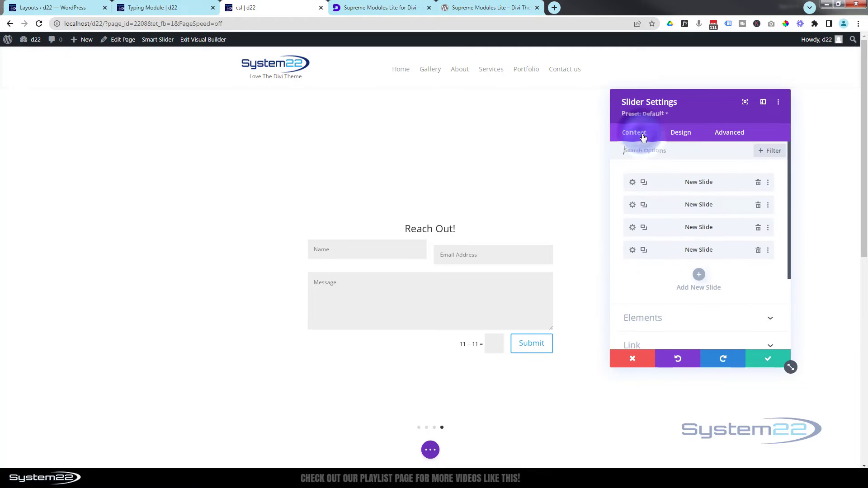
left_click(633, 251)
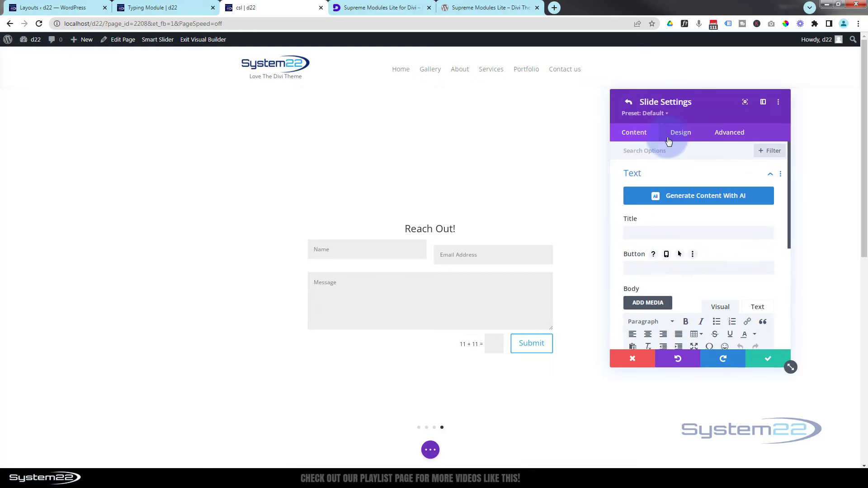
left_click(680, 134)
scroll(694, 234, "down", 5)
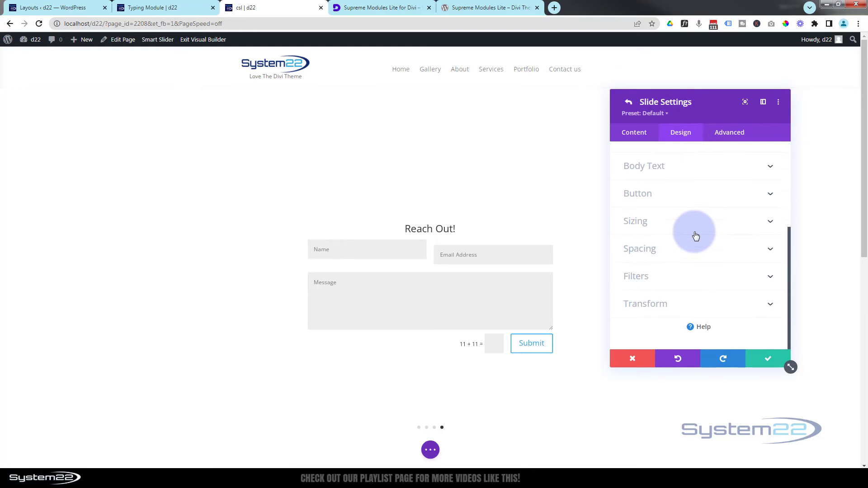
left_click(646, 338)
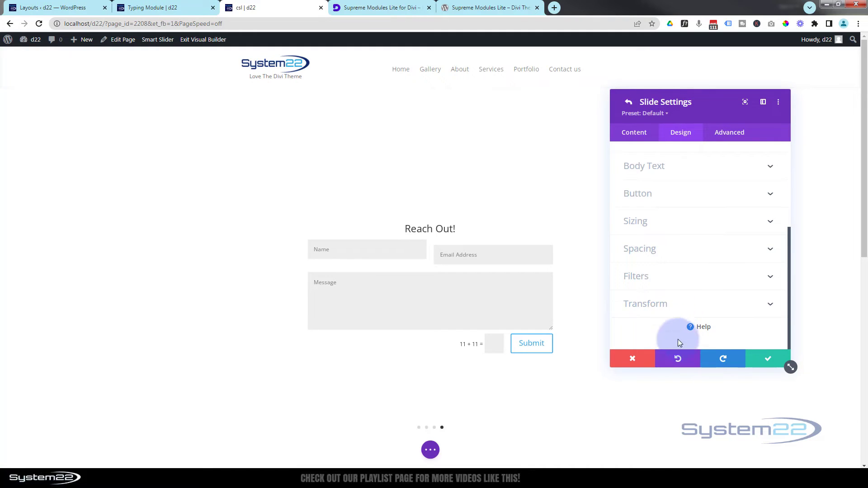
left_click(756, 360)
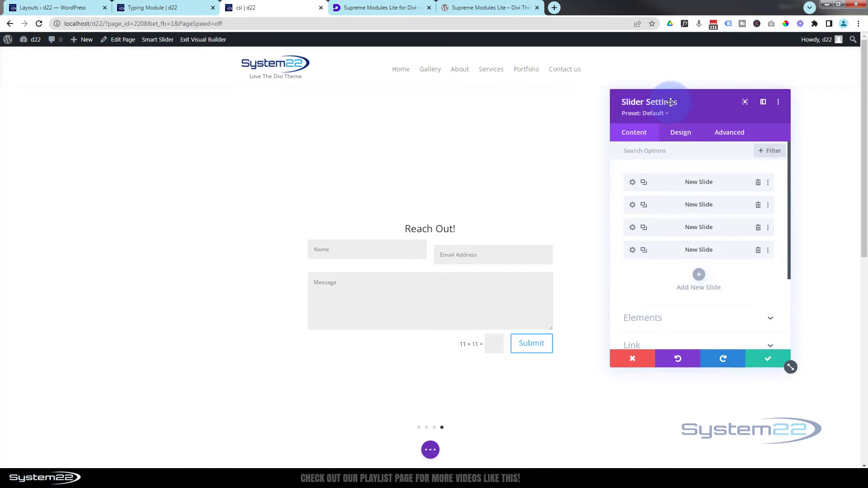
Turn on Automatic Animation in the slider's animation design settings
left_click(682, 132)
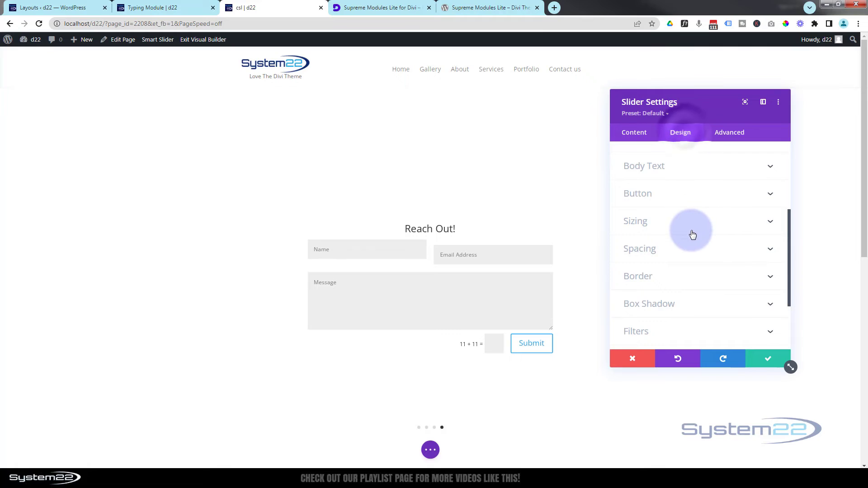
scroll(692, 233, "down", 2)
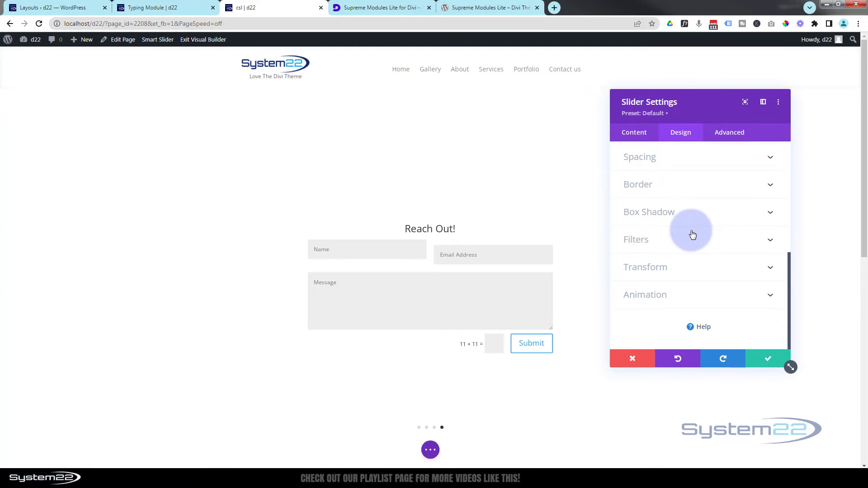
left_click(671, 301)
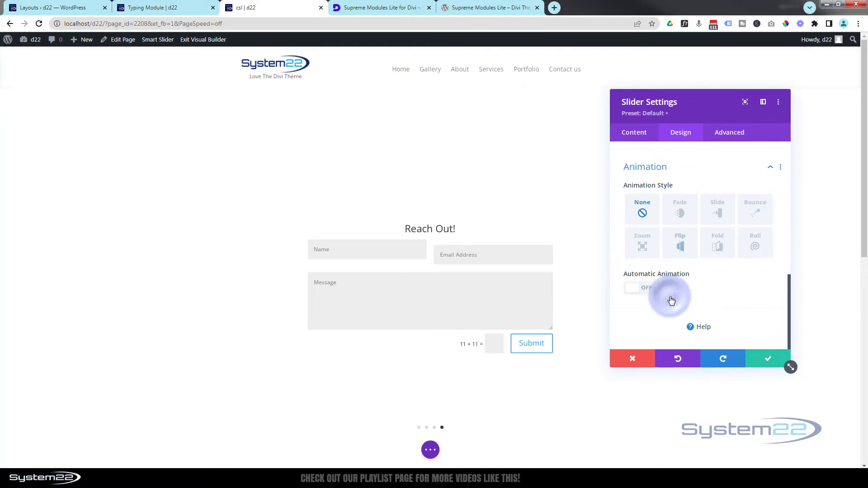
left_click(648, 292)
scroll(666, 287, "down", 2)
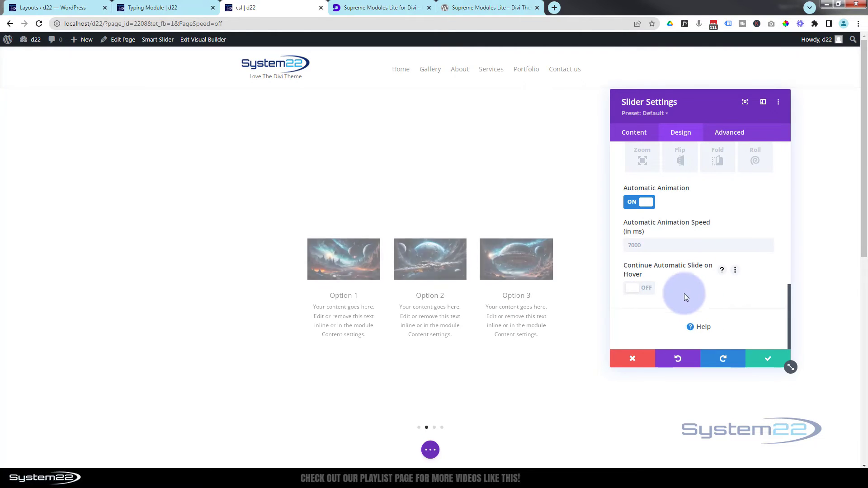
Save the slider settings, then set the slider row's width and maximum width to 100%
left_click(765, 359)
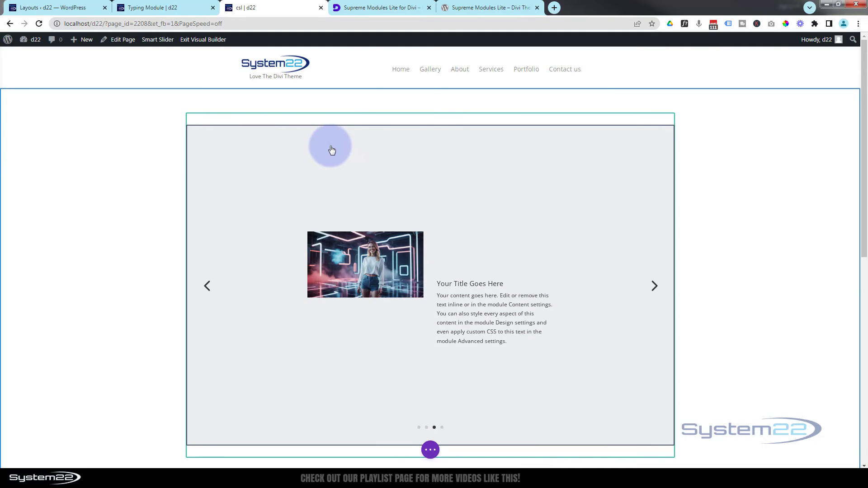
left_click(331, 148)
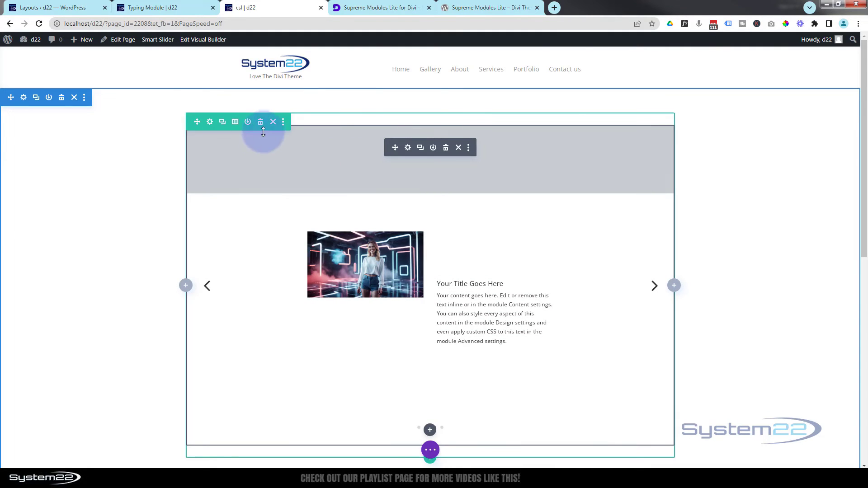
left_click(210, 123)
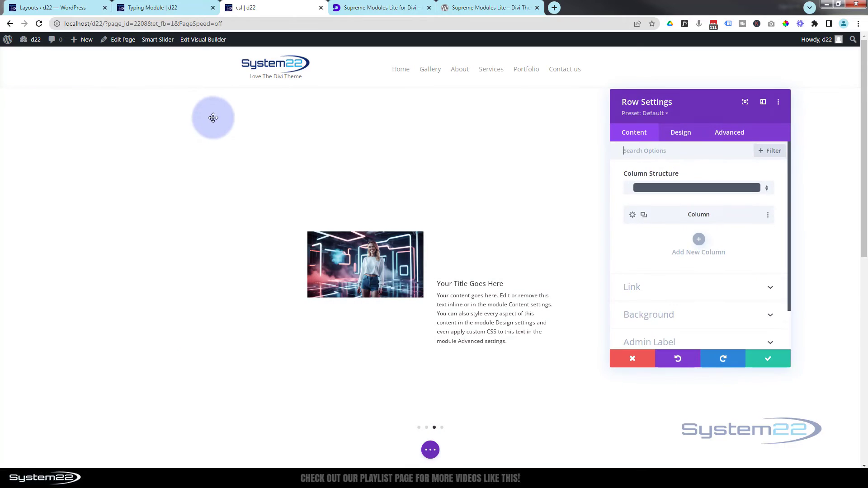
left_click(685, 133)
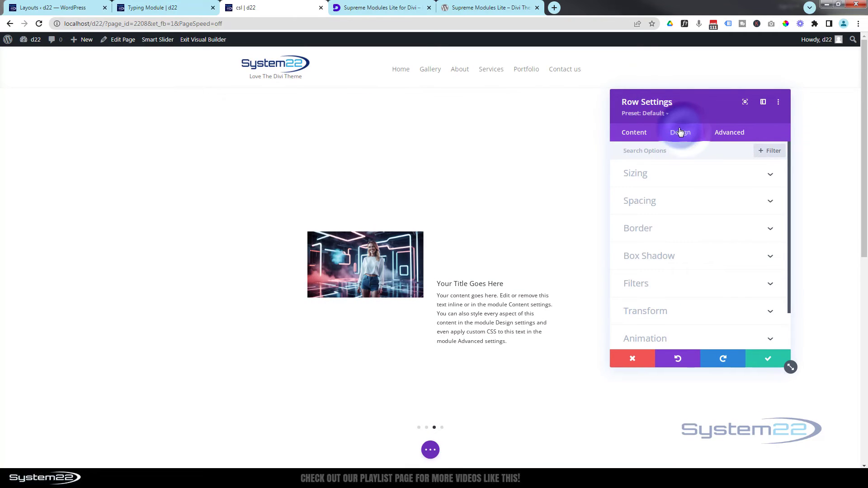
left_click(677, 176)
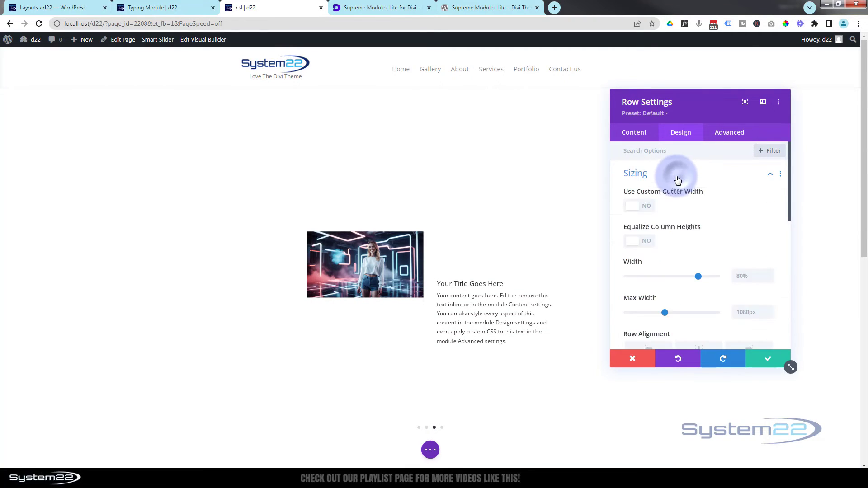
left_click_drag(698, 277, 715, 278)
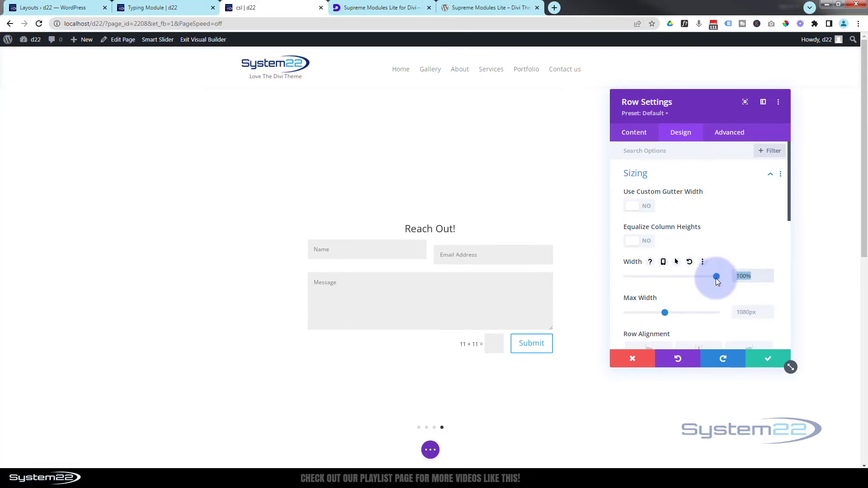
left_click(743, 313)
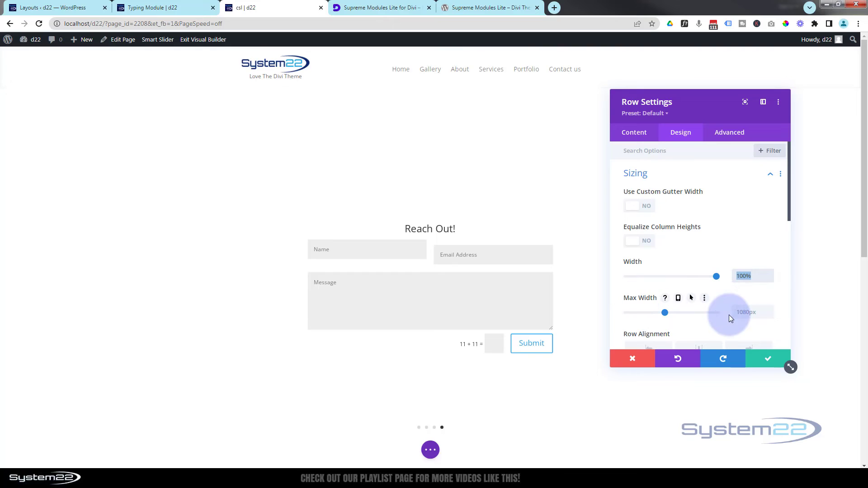
type("100%")
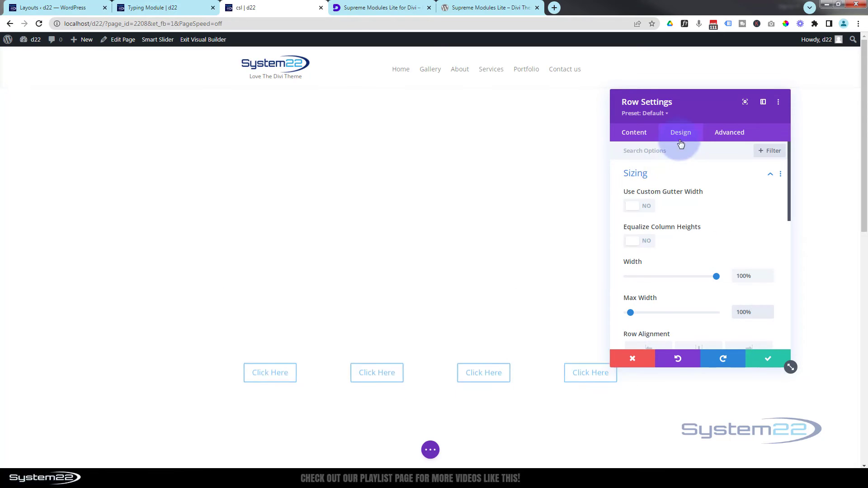
Set the row's linked top and bottom padding to 0px and save the row settings
left_click(673, 174)
left_click(694, 203)
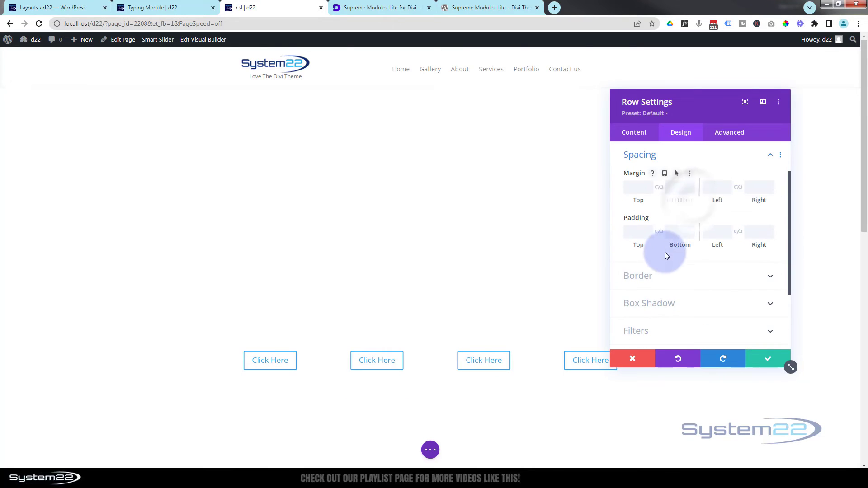
left_click(649, 235)
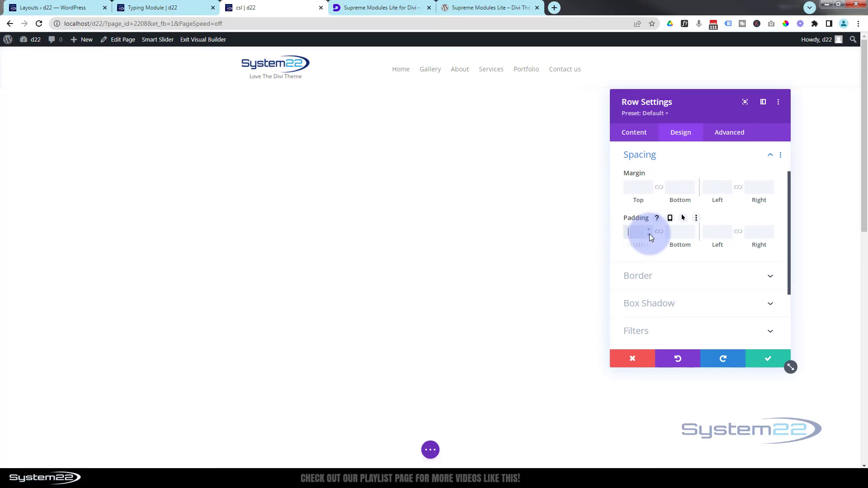
type("0")
left_click(659, 233)
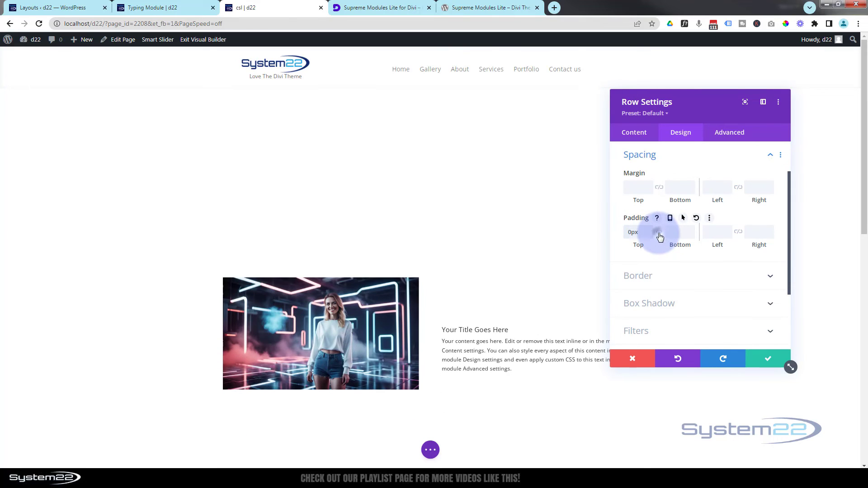
left_click(776, 361)
Examine the widened slider's height and the spacing above and below it on the page
left_click(435, 248)
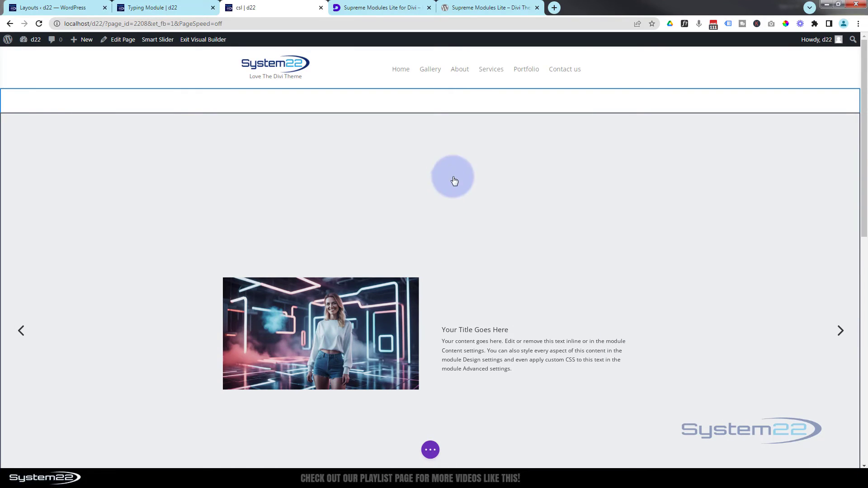
scroll(510, 202, "down", 3)
scroll(514, 203, "up", 3)
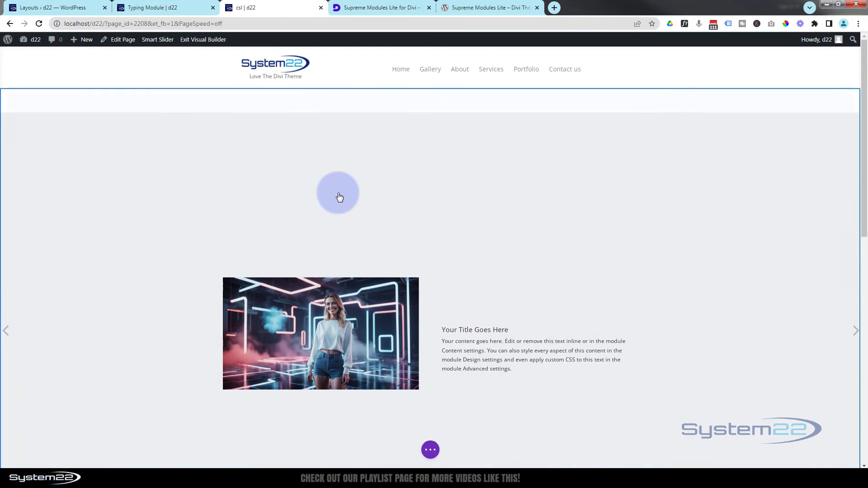
scroll(337, 195, "down", 3)
scroll(340, 196, "down", 2)
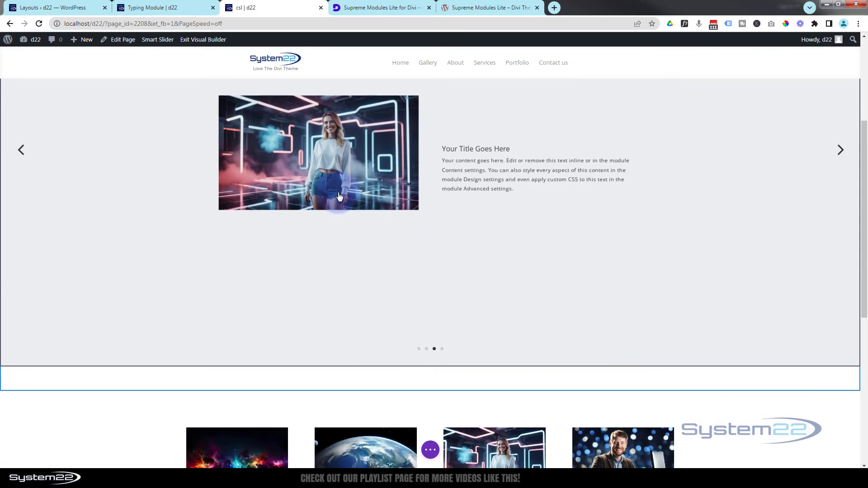
scroll(340, 196, "up", 2)
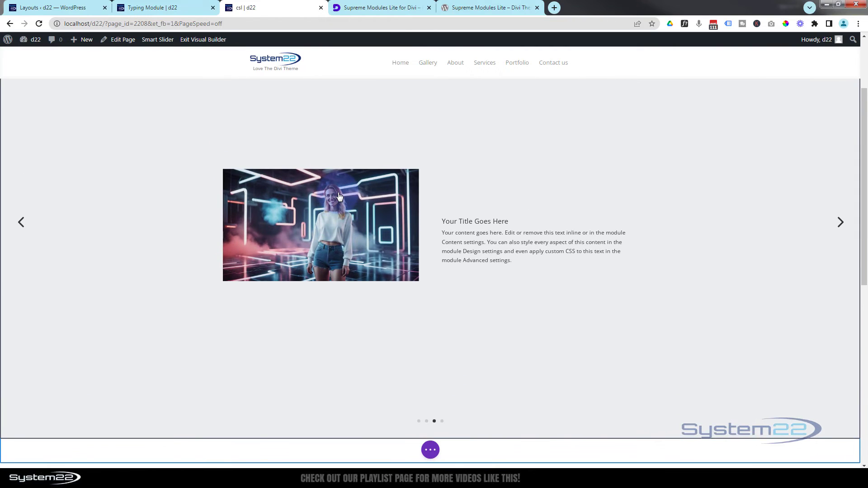
scroll(340, 196, "up", 1)
scroll(339, 196, "down", 2)
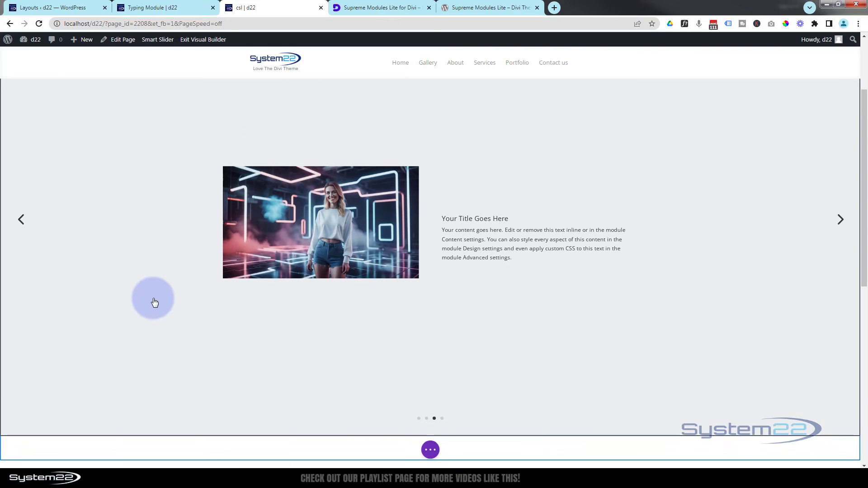
scroll(154, 294, "up", 4)
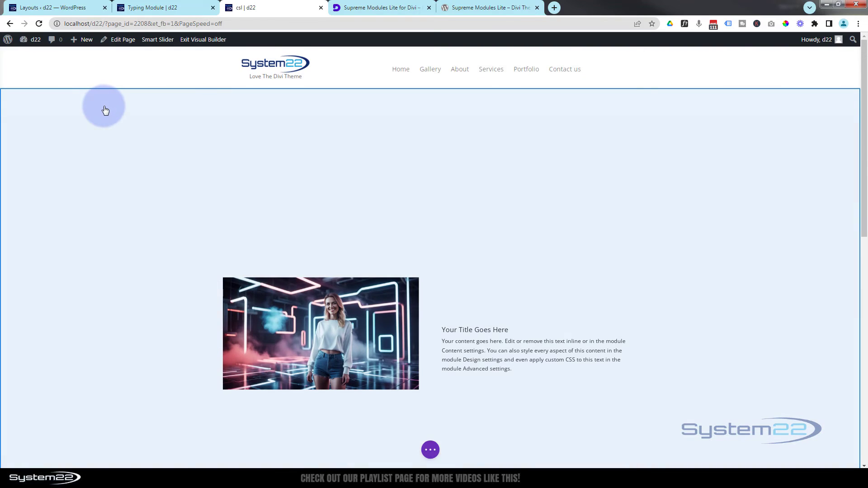
Set the linked top and bottom padding of the slider's section to 0px and save the section settings
mouse_move(74, 106)
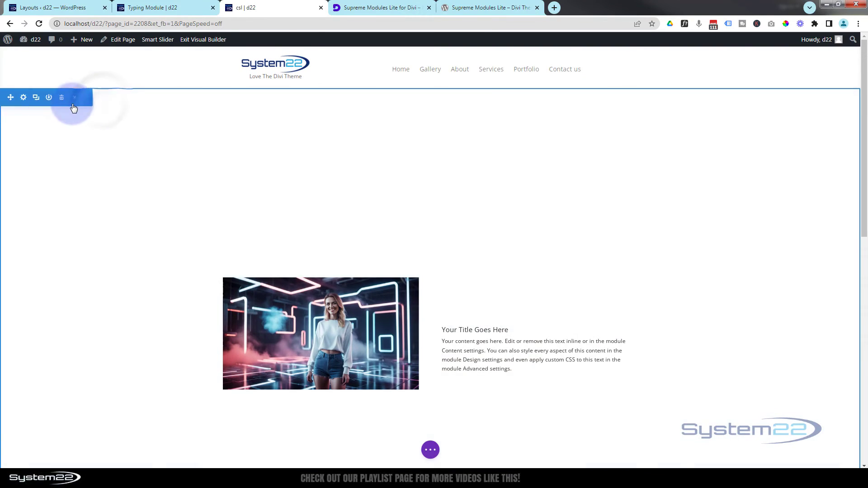
left_click(24, 98)
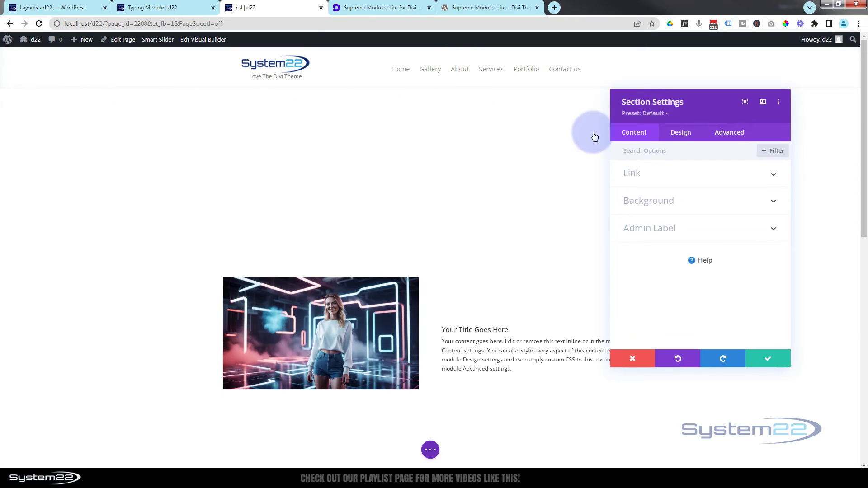
left_click(680, 134)
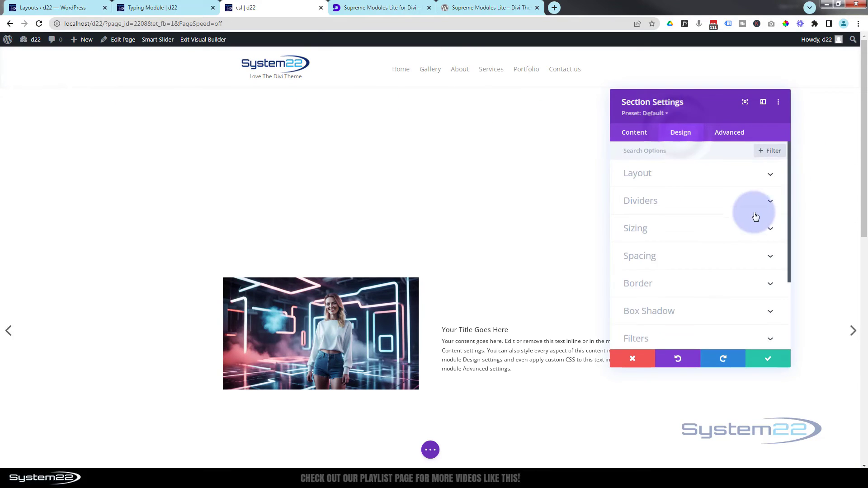
left_click(700, 258)
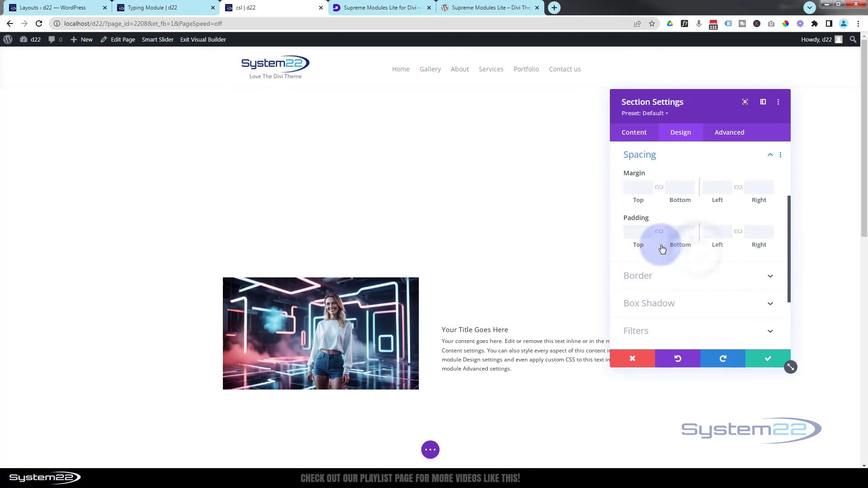
left_click(640, 226)
type("0")
left_click(660, 232)
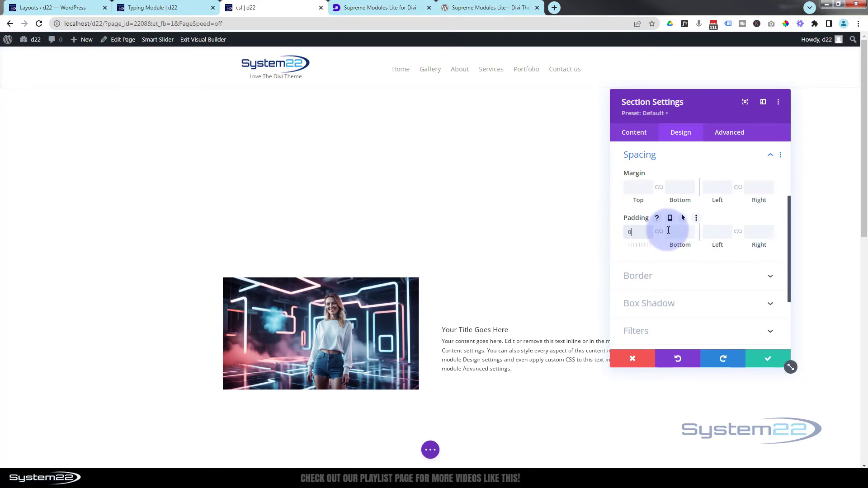
left_click(659, 232)
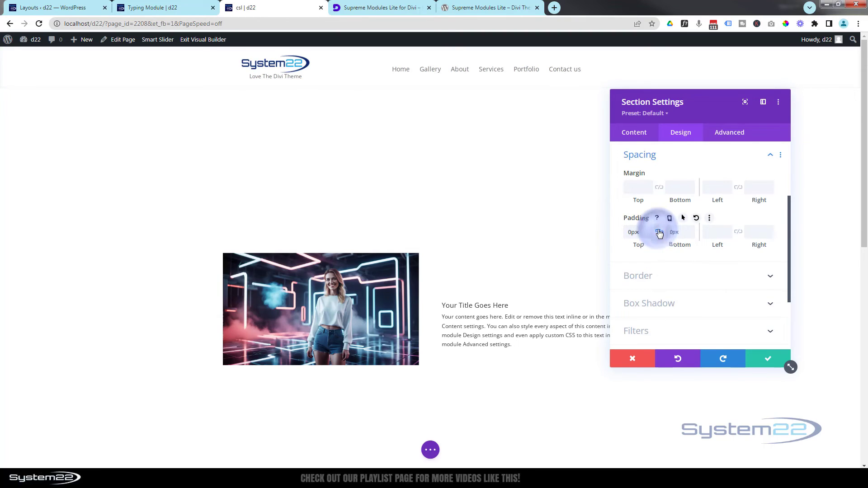
left_click(768, 359)
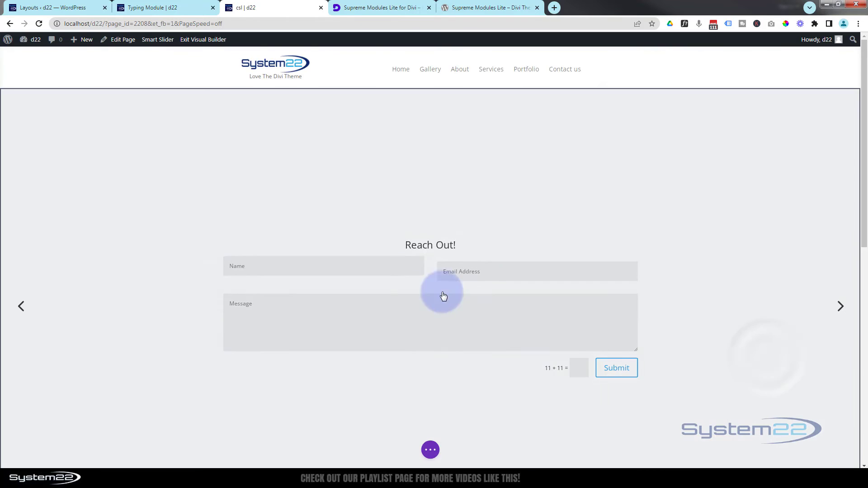
Set the slider module's height to 60vh in its sizing options
left_click(391, 247)
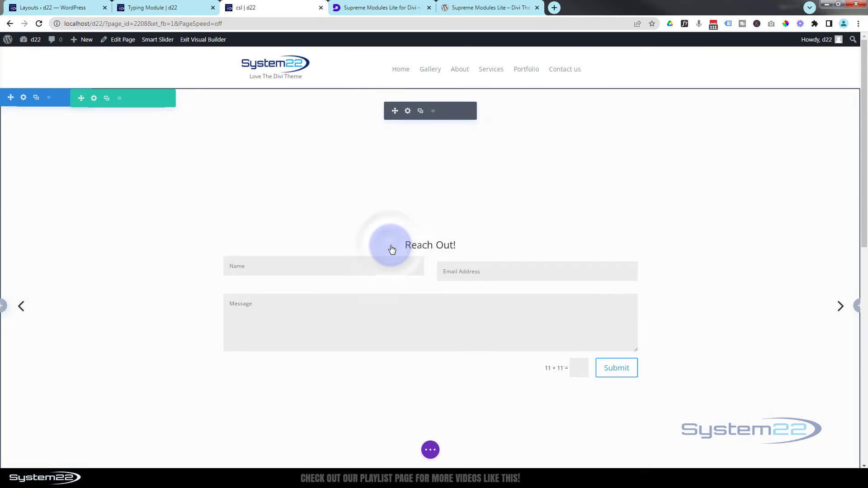
left_click(408, 112)
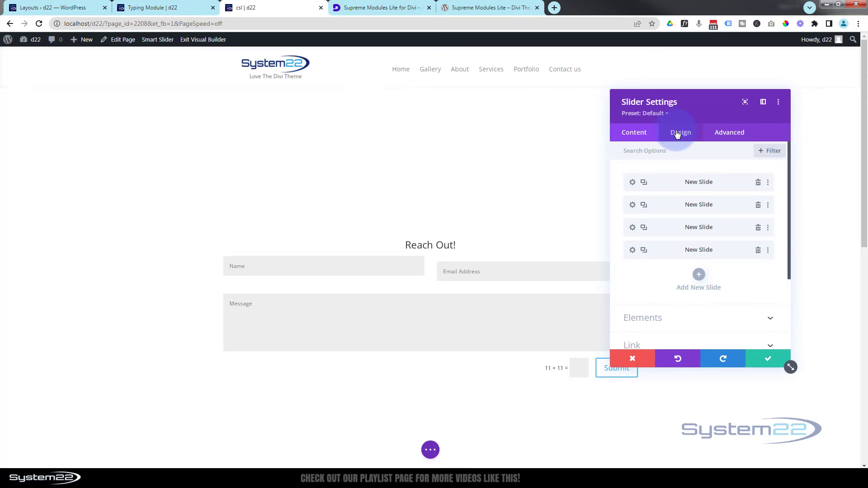
left_click(676, 134)
scroll(712, 237, "down", 4)
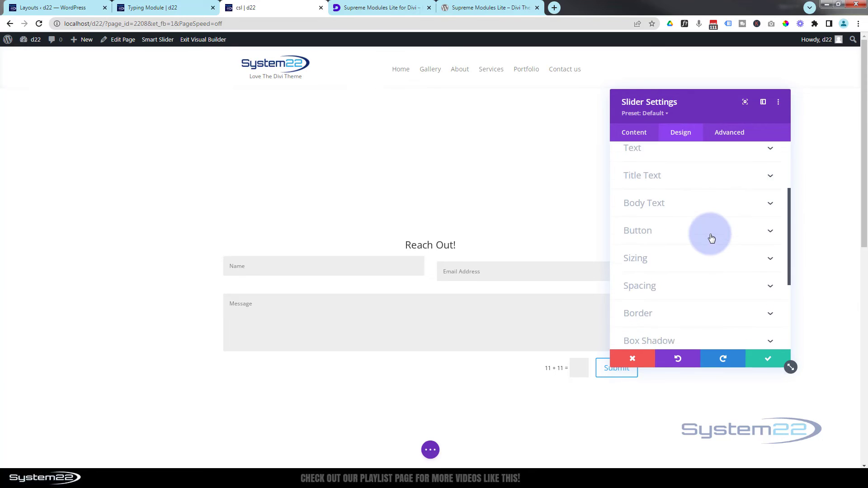
scroll(706, 230, "down", 1)
left_click(697, 225)
scroll(698, 225, "down", 2)
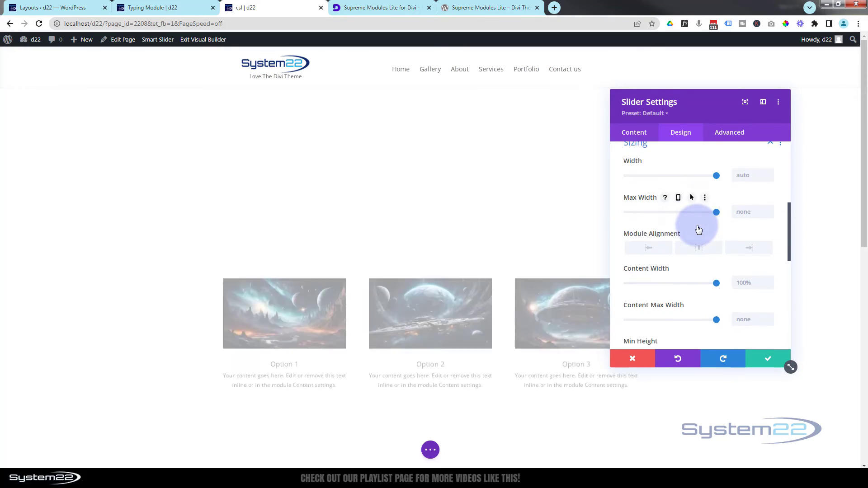
scroll(699, 229, "down", 2)
left_click(742, 269)
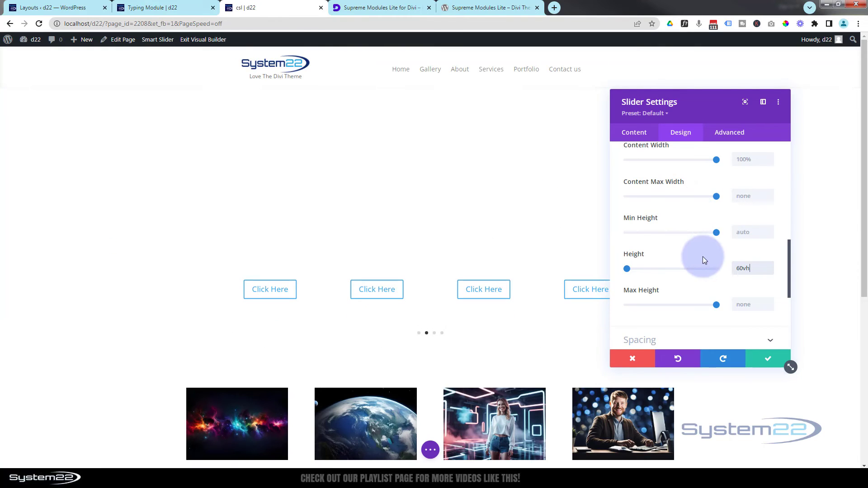
Set the slider module's top padding to 100px and save the slider settings
left_click(698, 341)
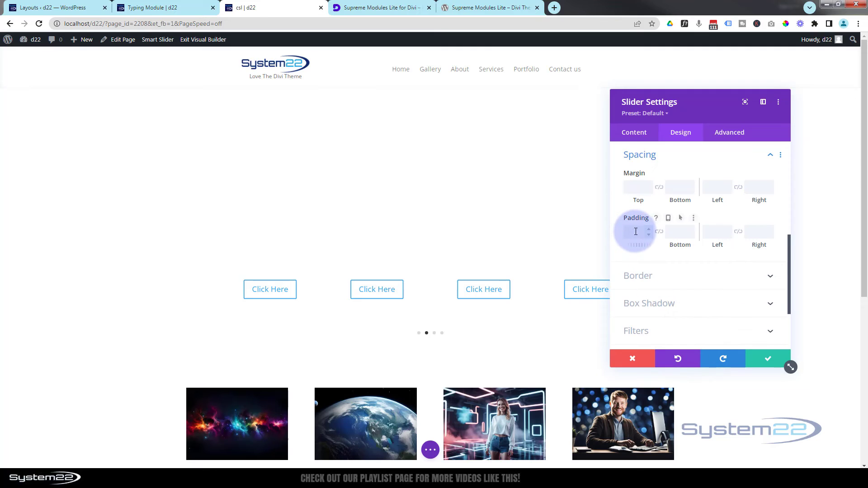
left_click(636, 231)
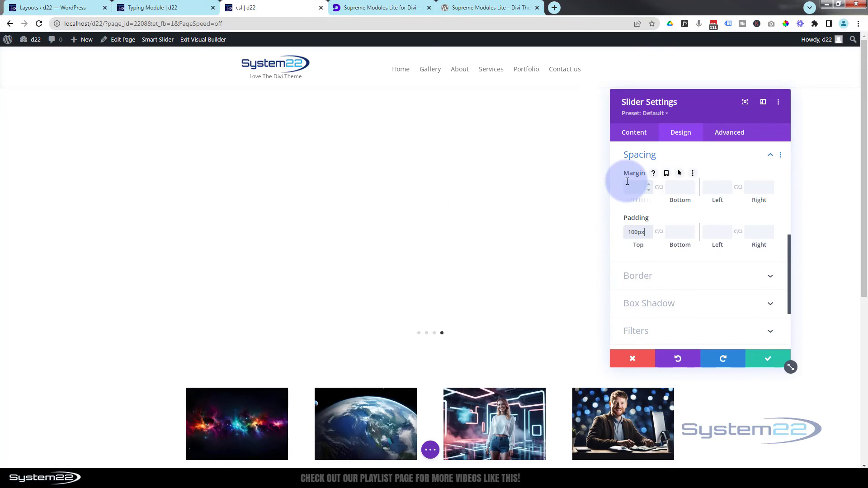
left_click(775, 362)
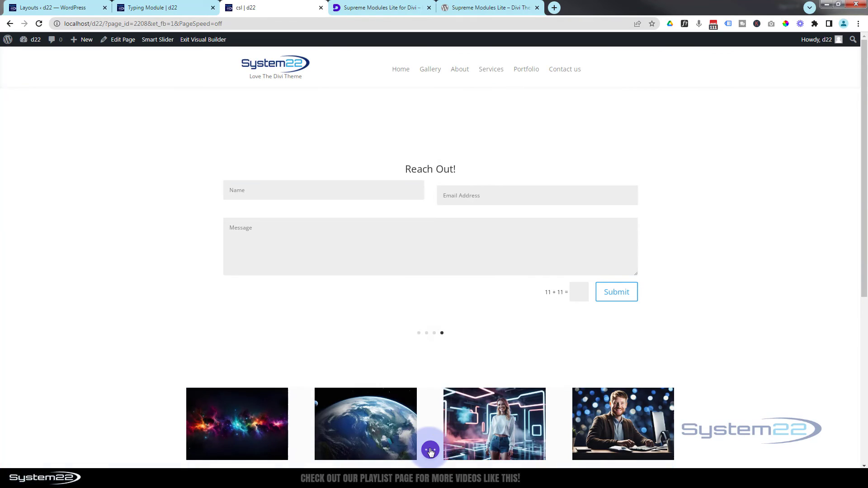
Save the page as a draft and exit the Visual Builder to view the live slider
left_click(430, 450)
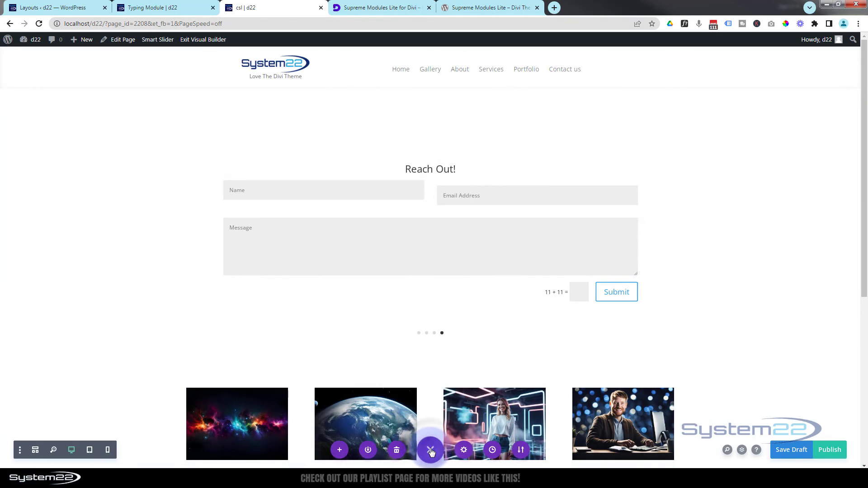
left_click(785, 452)
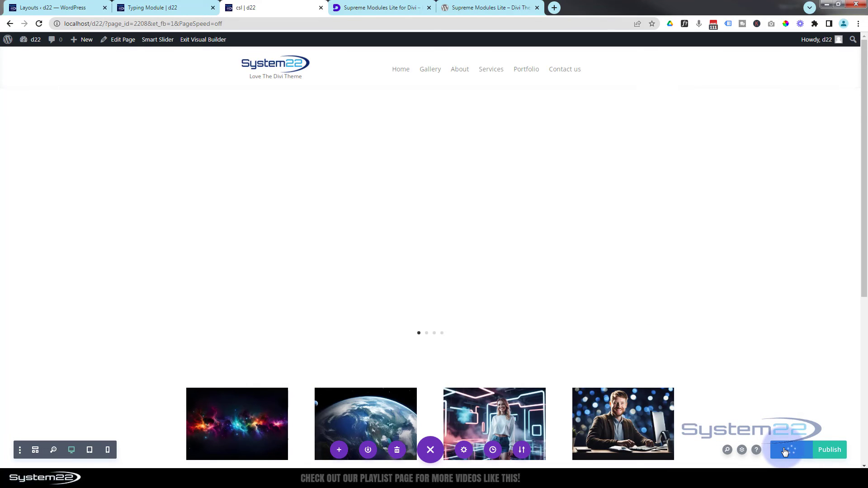
left_click(204, 40)
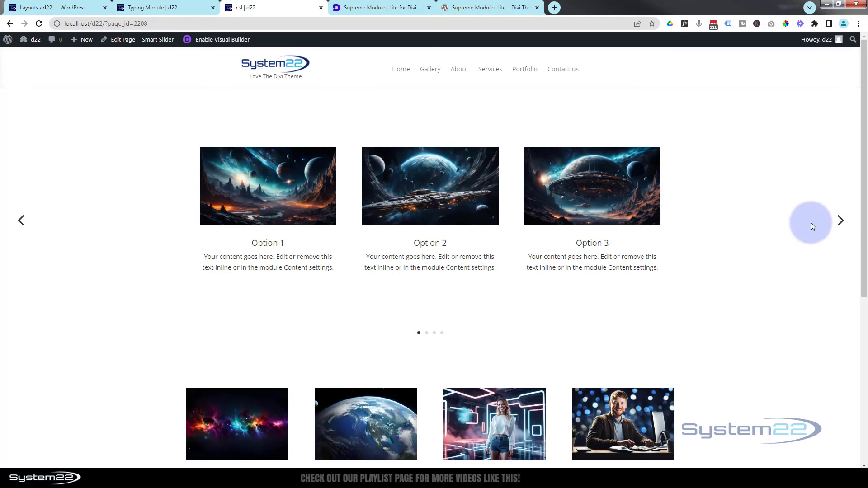
Preview the live slider's second, third and fourth slides, and check that the contact form's Name and Email Address fields accept focus
left_click(840, 221)
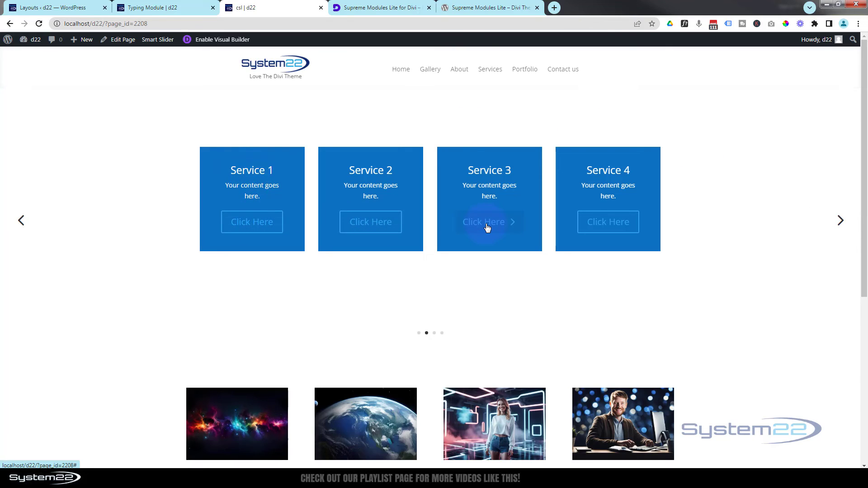
left_click(434, 333)
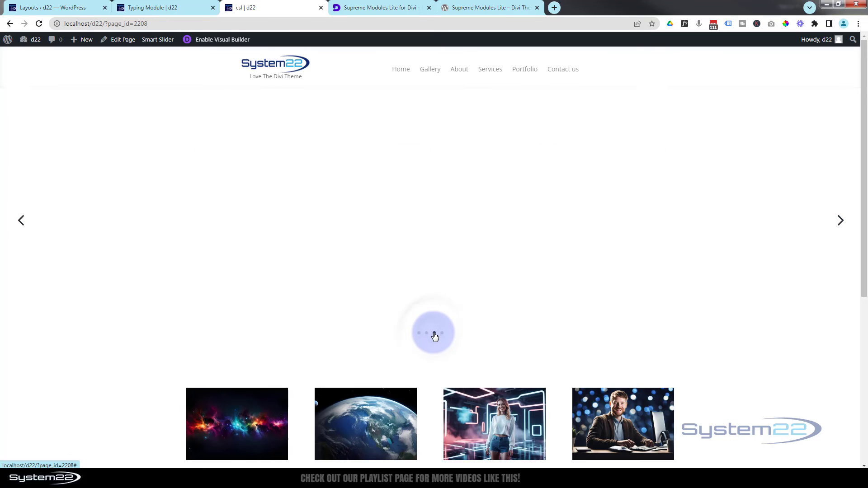
left_click(552, 224)
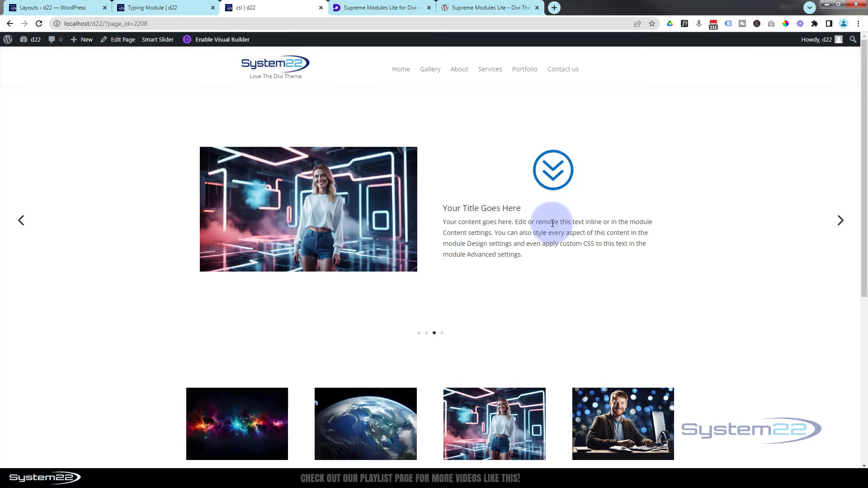
left_click(487, 297)
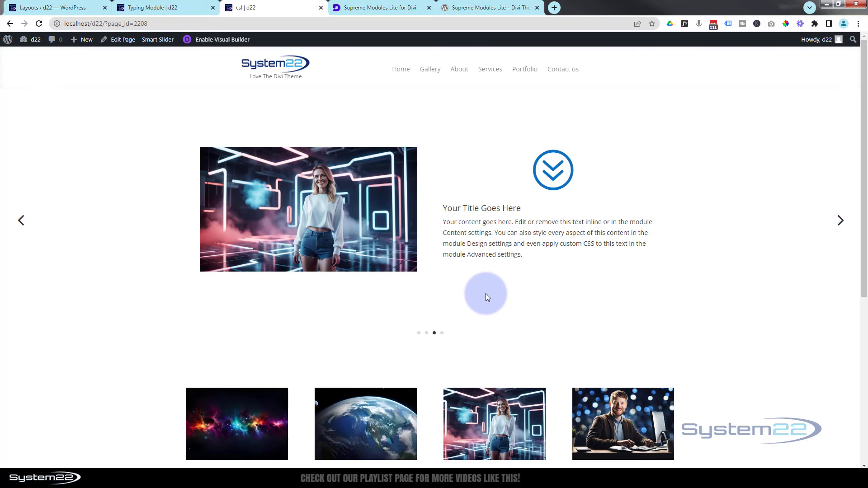
left_click(443, 333)
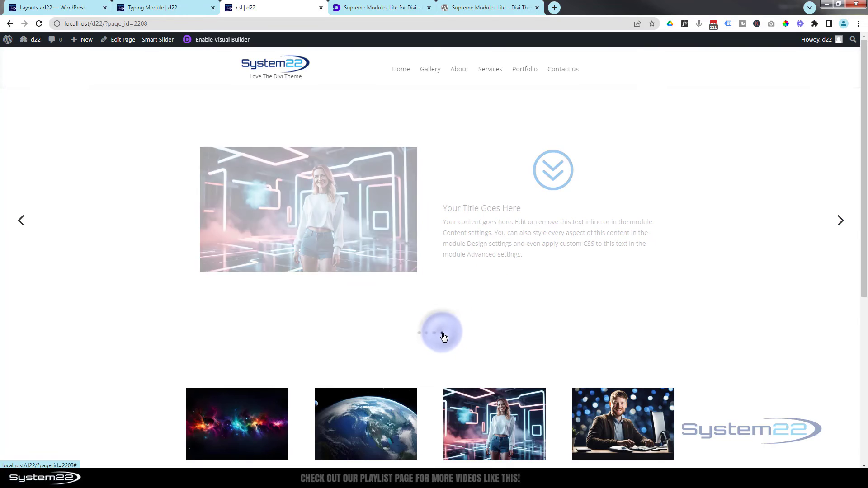
left_click(277, 174)
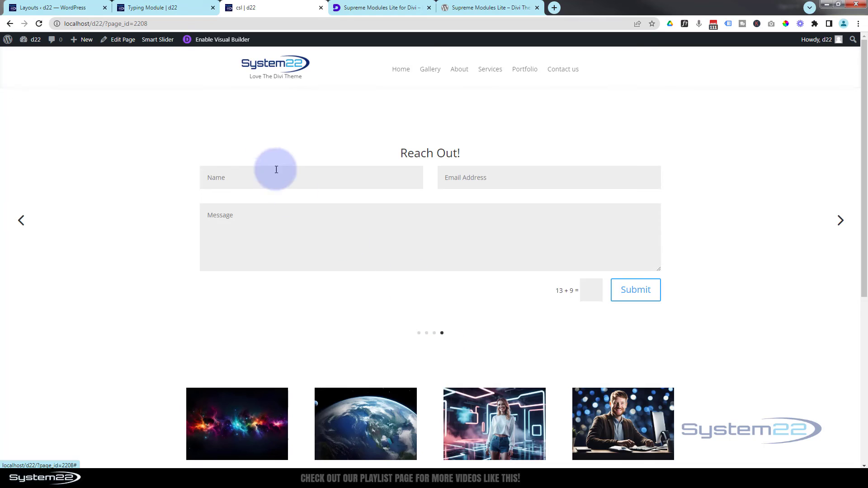
left_click(453, 171)
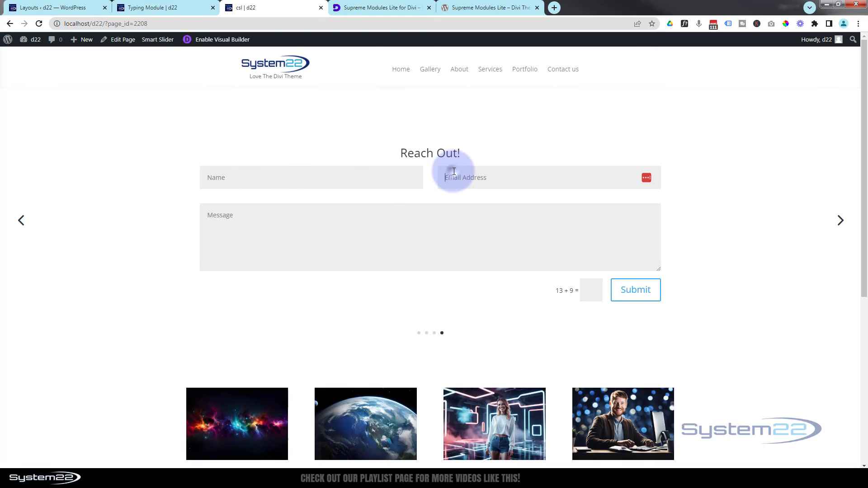